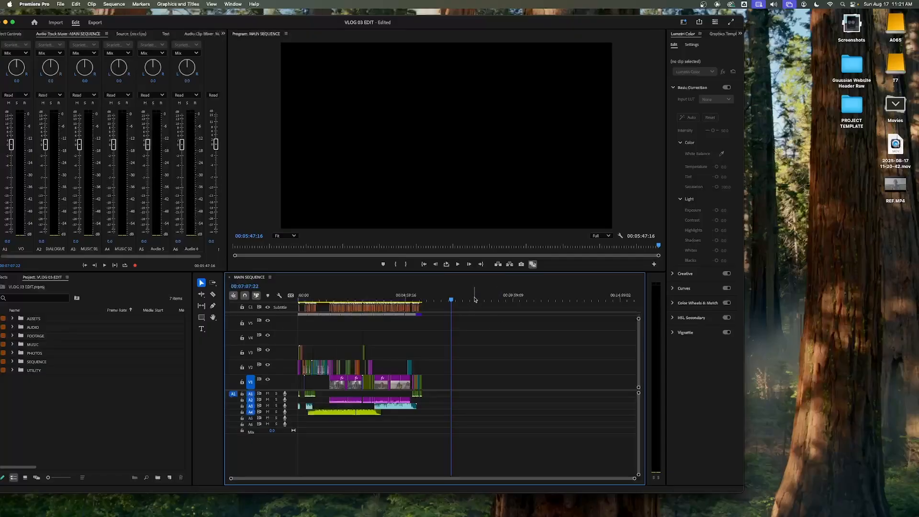
pyautogui.click(448, 298)
pyautogui.moveTo(449, 297); pyautogui.dragTo(422, 297)
pyautogui.press('=')
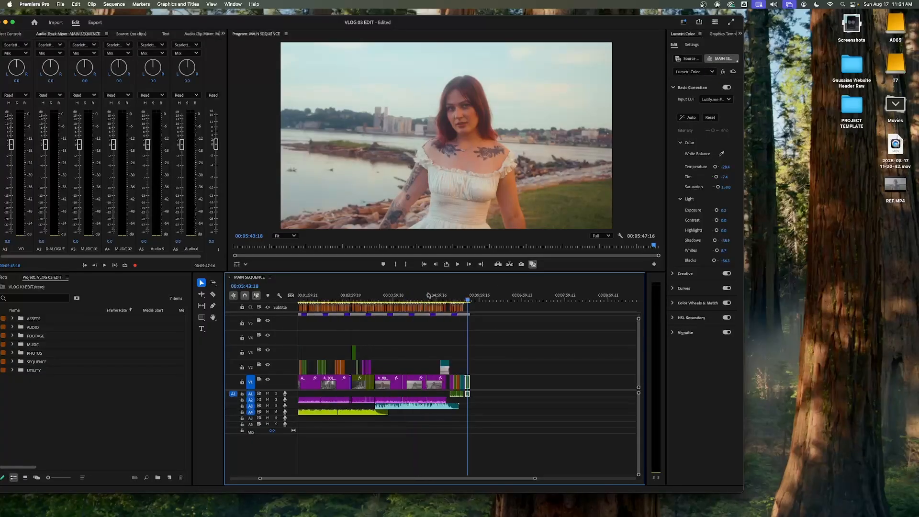
pyautogui.press('-')
pyautogui.click(434, 297)
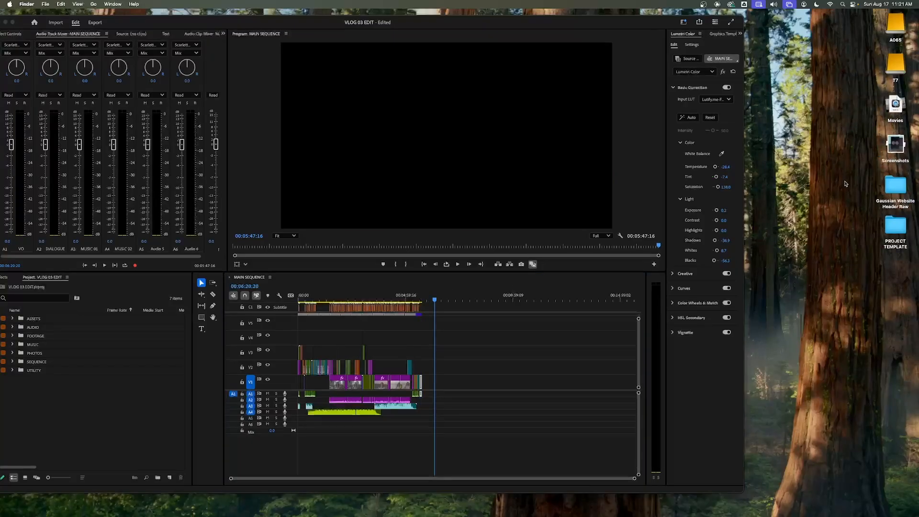
# - Create a desktop folder named "FOR AUDIO - PRODUCTION"
pyautogui.rightClick(830, 187)
pyautogui.click(831, 188)
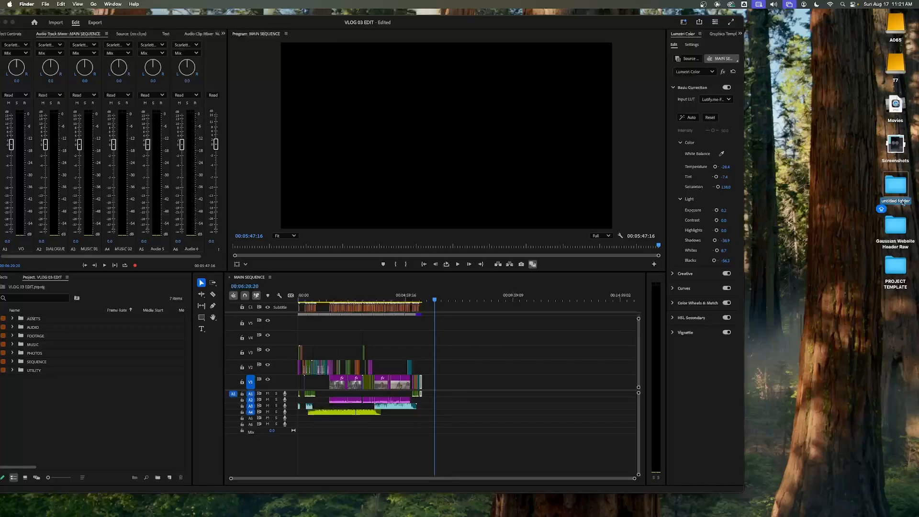
pyautogui.write('FOR AUDIO - PRODUCTION')
pyautogui.press('Return')
# - Find the last frame of MAIN SEQUENCE at 00:05:47:15 and mark the In/Out range up to the end of the edit
pyautogui.click(451, 348)
pyautogui.moveTo(422, 297)
pyautogui.mouseDown()
pyautogui.moveTo(289, 300)
pyautogui.moveTo(410, 302)
pyautogui.moveTo(301, 305)
pyautogui.moveTo(317, 309)
pyautogui.moveTo(425, 306)
pyautogui.mouseUp()
pyautogui.press('=')
pyautogui.press('=')
pyautogui.press('=')
pyautogui.press('=')
pyautogui.press('=')
pyautogui.press('=')
pyautogui.click(480, 301)
pyautogui.press('=')
pyautogui.press('=')
pyautogui.press('=')
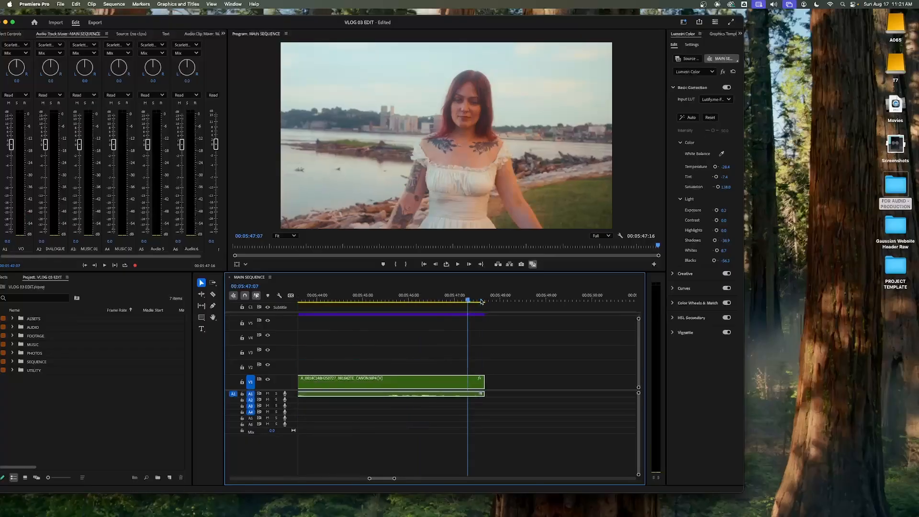
pyautogui.moveTo(542, 301); pyautogui.dragTo(525, 301)
pyautogui.press('=')
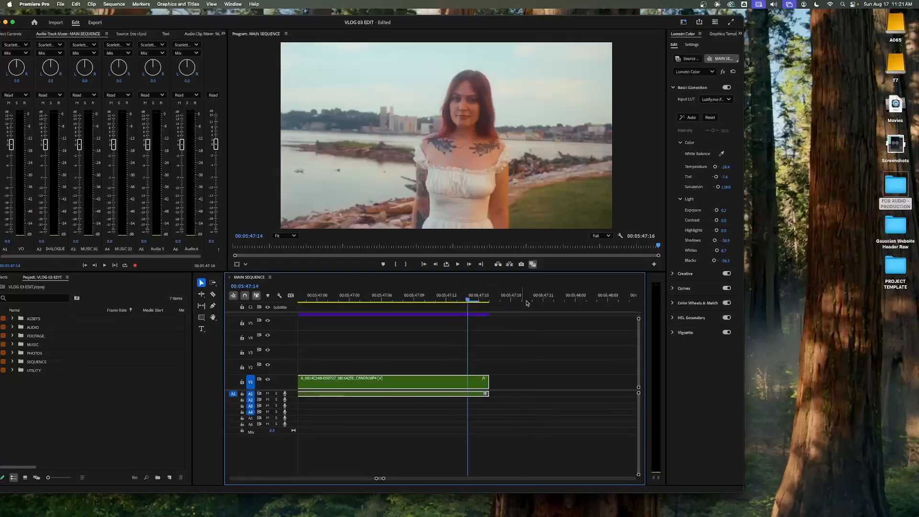
pyautogui.click(480, 300)
pyautogui.press('x')
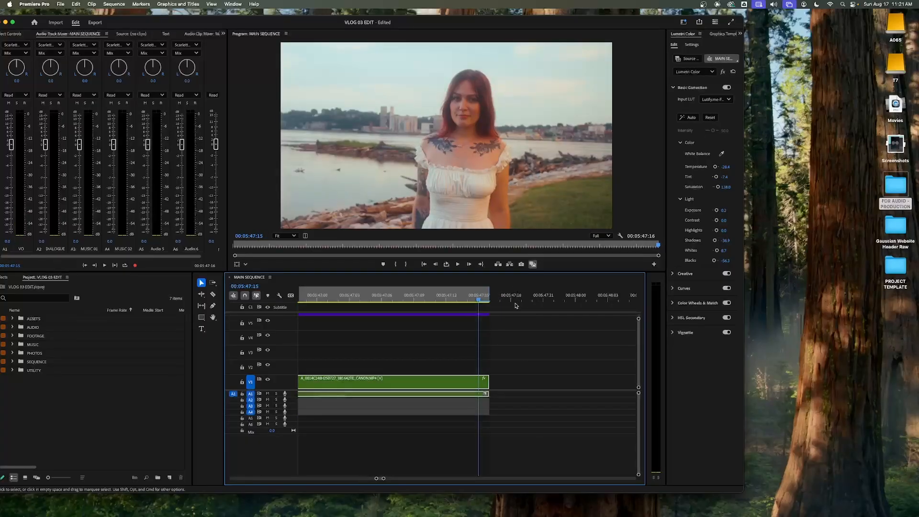
# - Check the marked range across the full timeline and return the playhead to the start of MAIN SEQUENCE
pyautogui.click(500, 300)
pyautogui.press('-')
pyautogui.press('-')
pyautogui.press('-')
pyautogui.press('-')
pyautogui.press('-')
pyautogui.press('-')
pyautogui.press('-')
pyautogui.press('-')
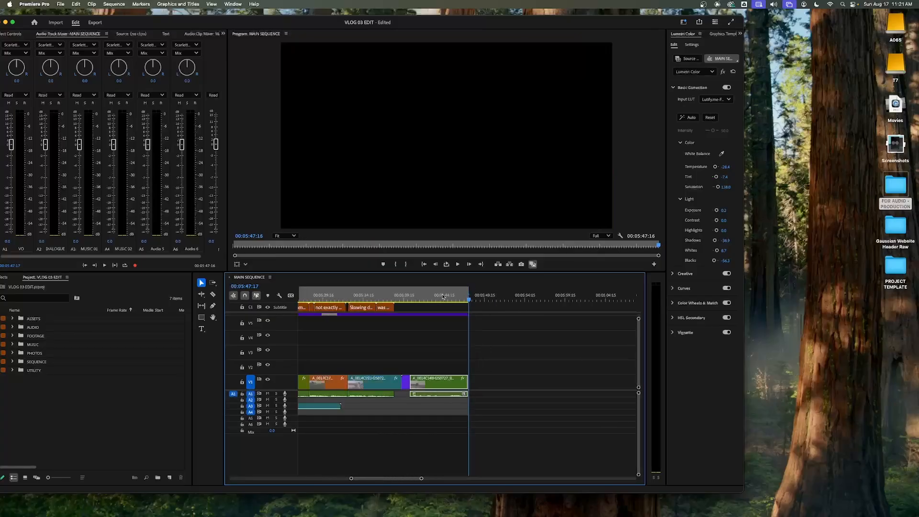
pyautogui.press('-')
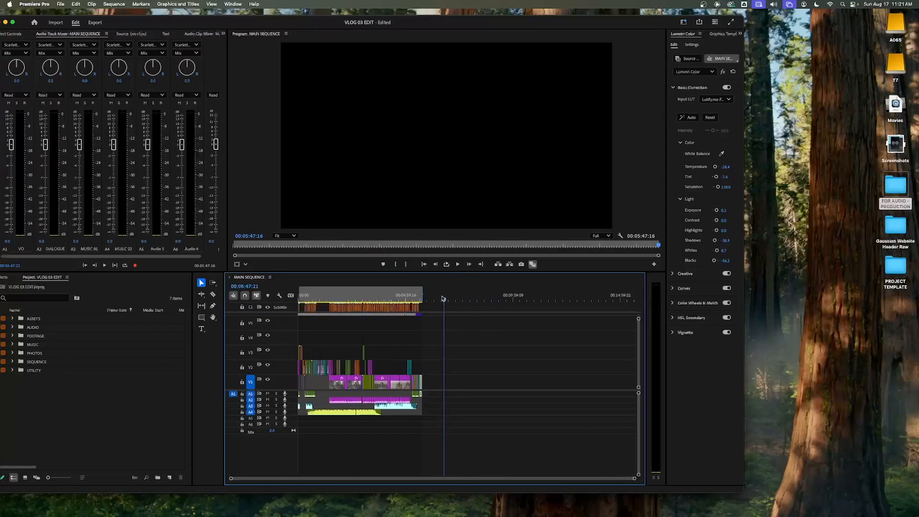
pyautogui.press('Home')
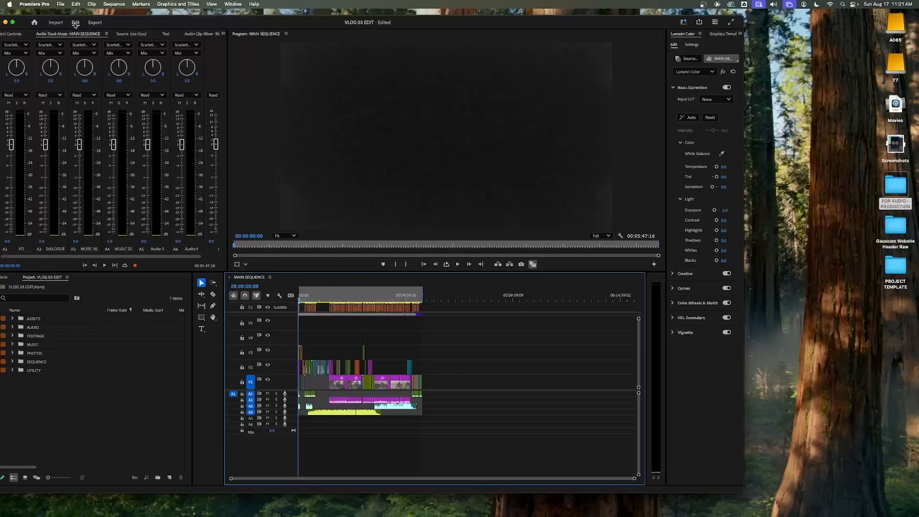
# - Open the export settings for MAIN SEQUENCE and set the H.264 target bitrate to 20 Mbps
pyautogui.click(95, 22)
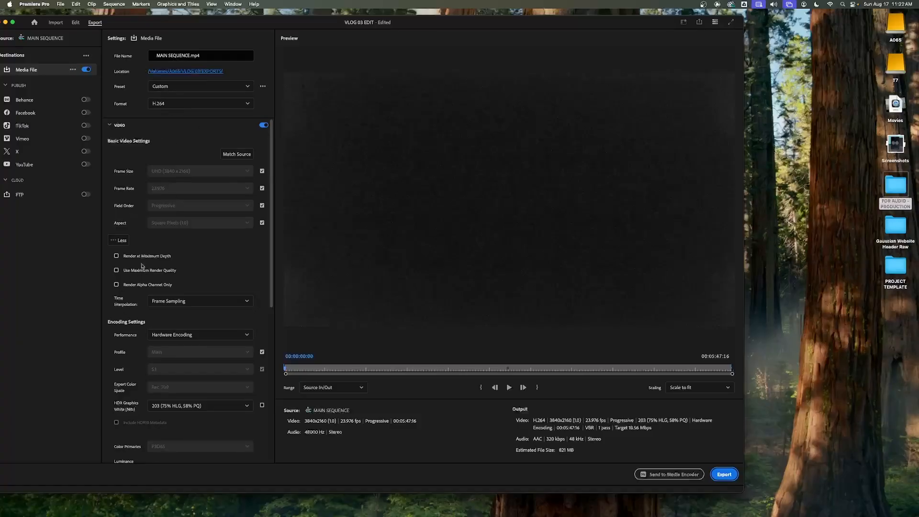
pyautogui.scroll(-8, 141, 267)
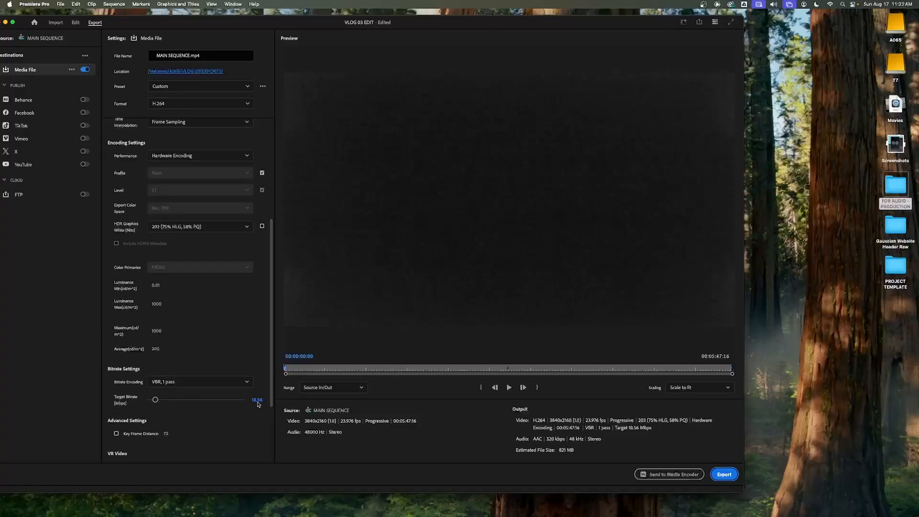
pyautogui.click(257, 401)
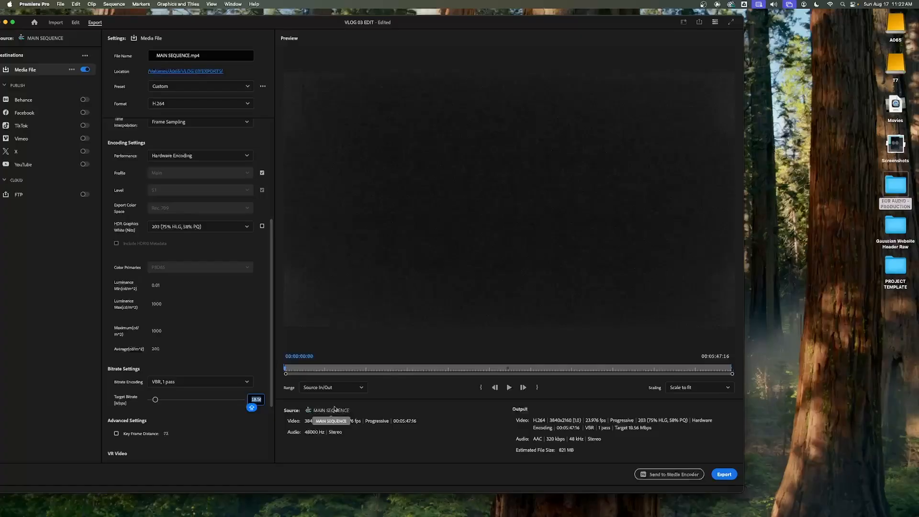
pyautogui.write('20')
pyautogui.press('Return')
pyautogui.scroll(5, 268, 174)
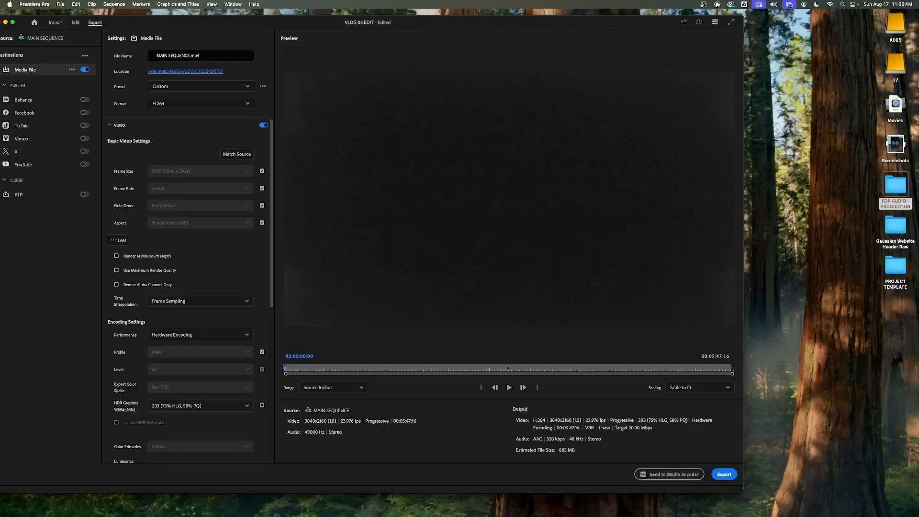
# - Expand the Movies stack on the desktop and move REF.MP4 into the FOR AUDIO - PRODUCTION folder
pyautogui.click(896, 146)
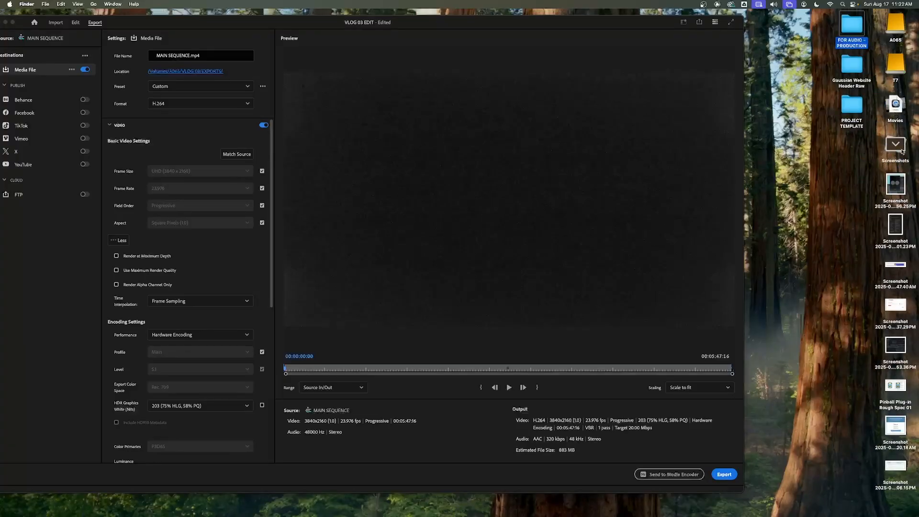
pyautogui.click(901, 150)
pyautogui.click(899, 115)
pyautogui.click(899, 113)
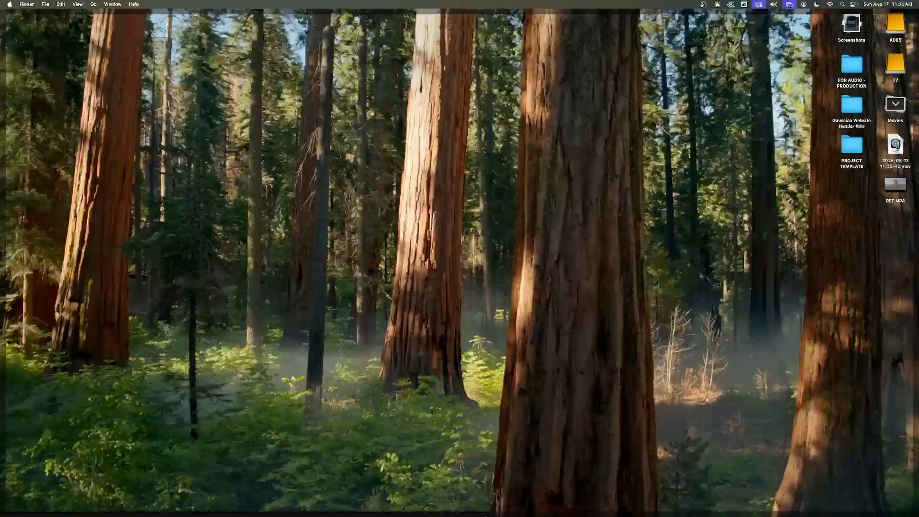
pyautogui.moveTo(896, 184); pyautogui.dragTo(853, 77)
pyautogui.click(791, 192)
# - Open the FOR AUDIO - PRODUCTION folder and place its window beside the video editor
pyautogui.click(904, 188)
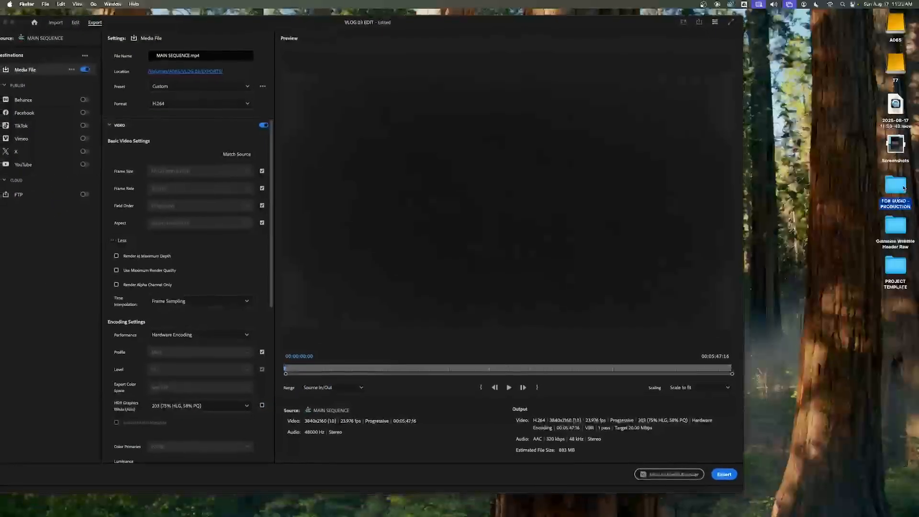
pyautogui.doubleClick(904, 188)
pyautogui.press('super+w')
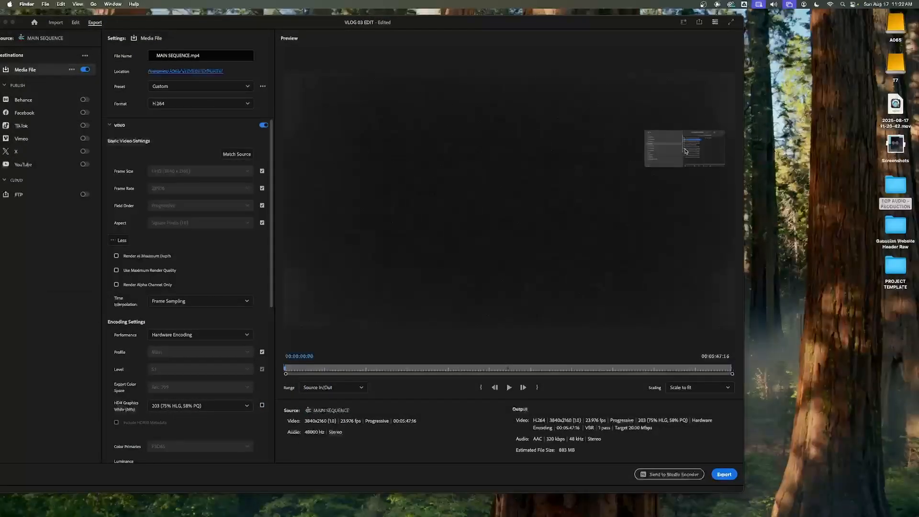
pyautogui.moveTo(686, 151); pyautogui.dragTo(823, 231)
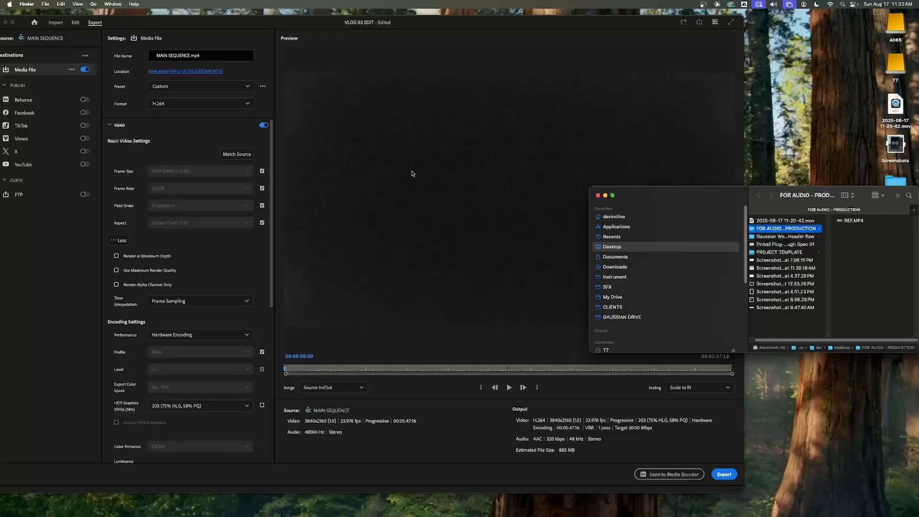
# - Return to Premiere Pro's editing workspace and expand the WORKING SEQUENCES bin inside the SEQUENCE bin
pyautogui.click(370, 142)
pyautogui.click(78, 22)
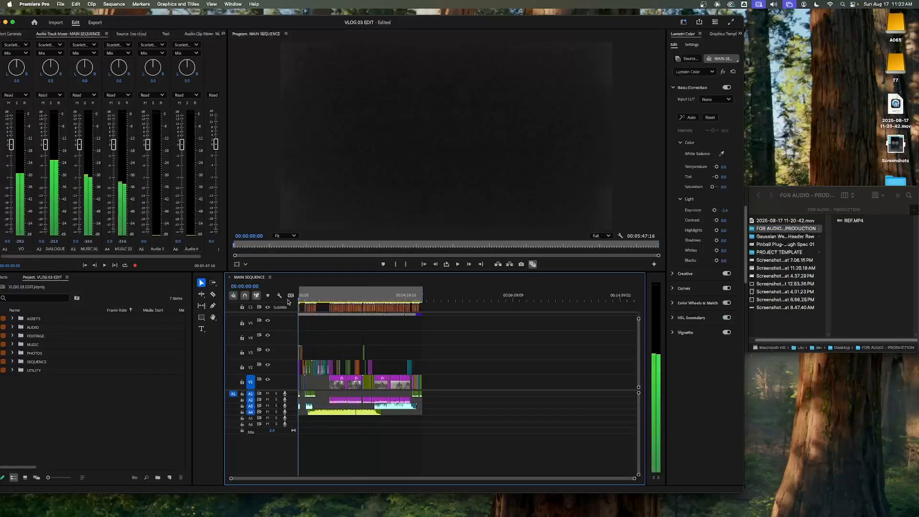
pyautogui.press('=')
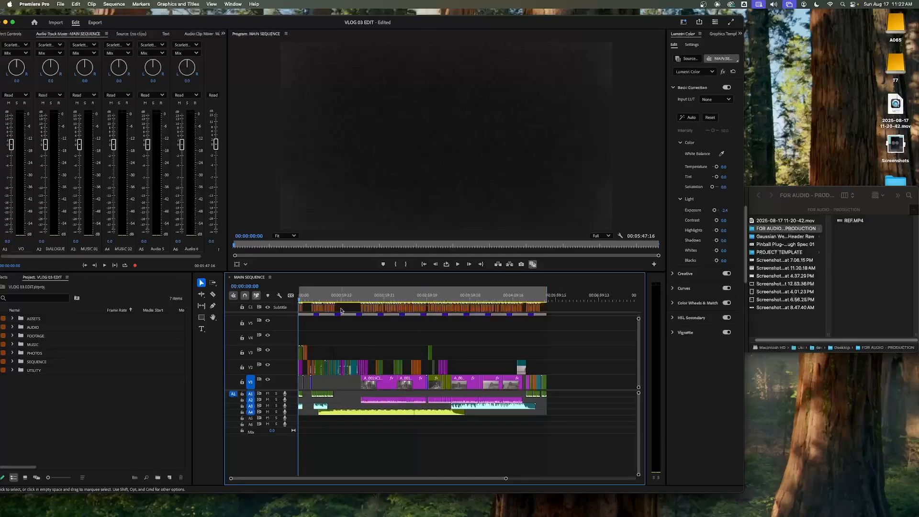
pyautogui.click(12, 362)
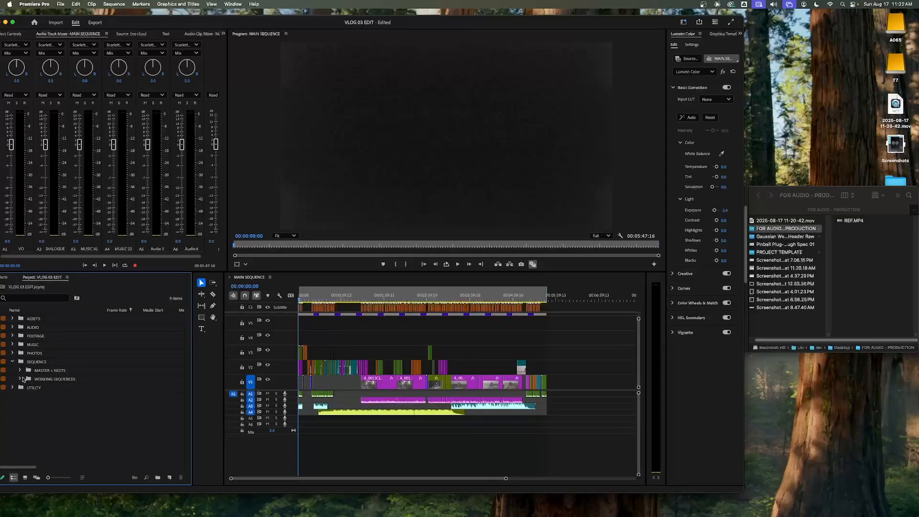
pyautogui.click(21, 381)
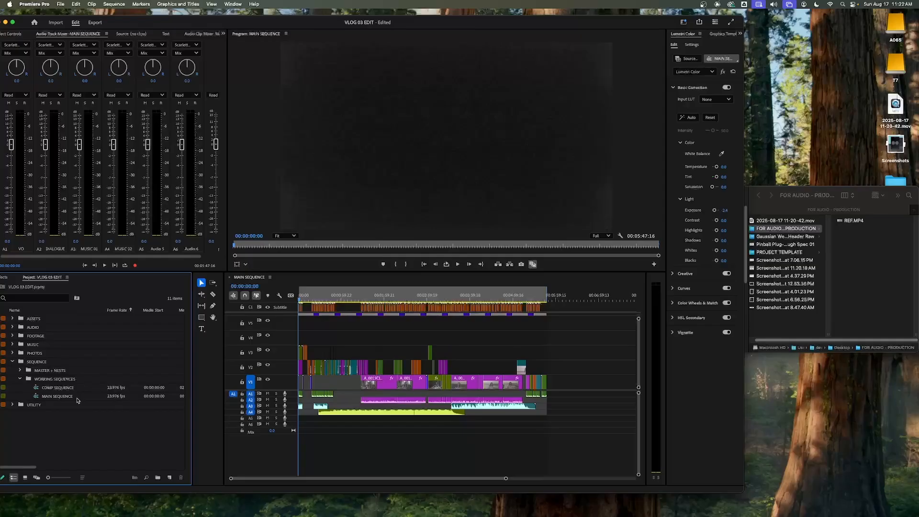
# - Duplicate MAIN SEQUENCE and rename the copy "FOR AUDIO - MASTER"
pyautogui.rightClick(49, 397)
pyautogui.click(63, 134)
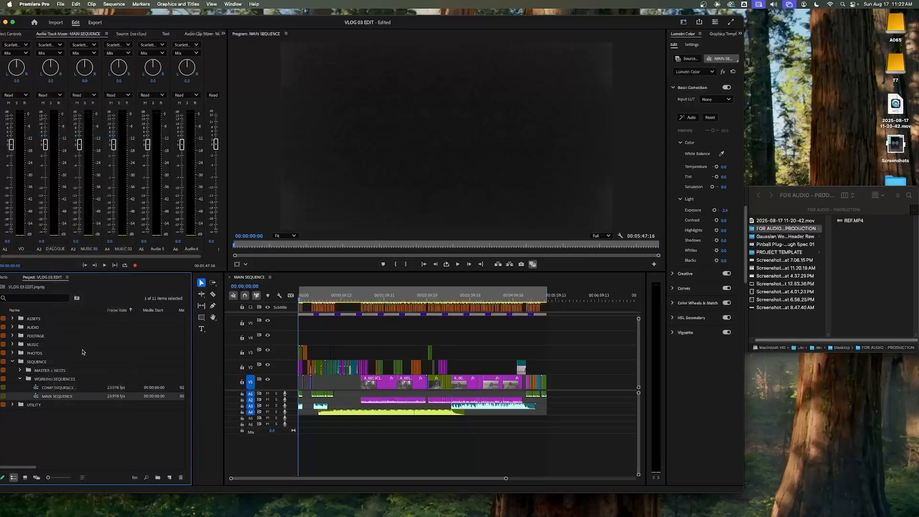
pyautogui.click(61, 405)
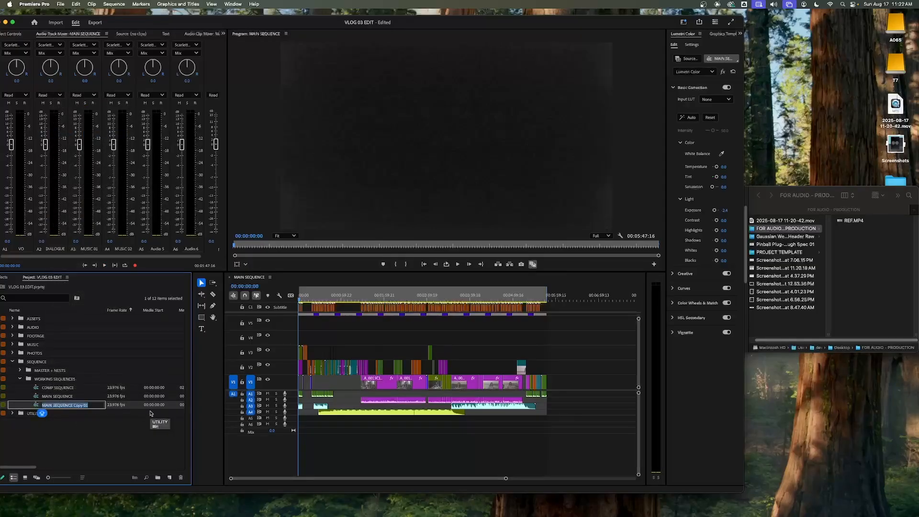
pyautogui.write('FOR AUDIO')
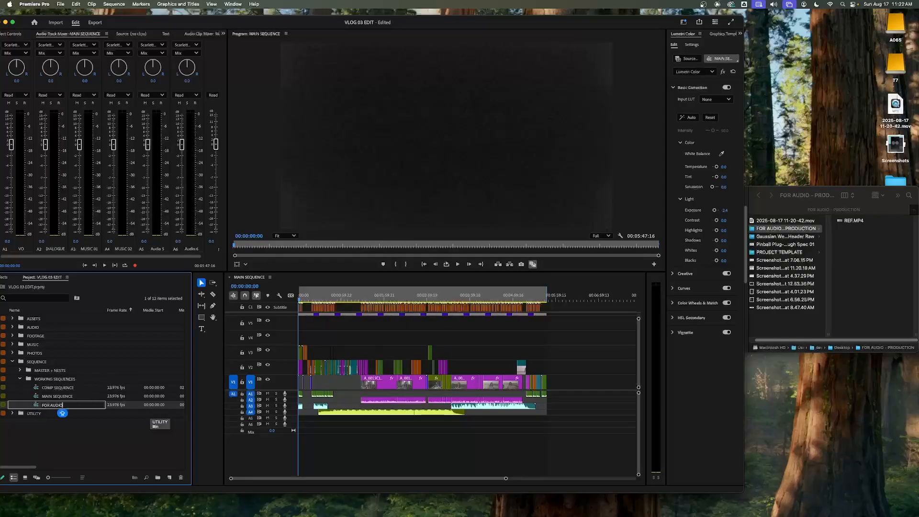
pyautogui.write(' - MASTER')
pyautogui.press('Tab')
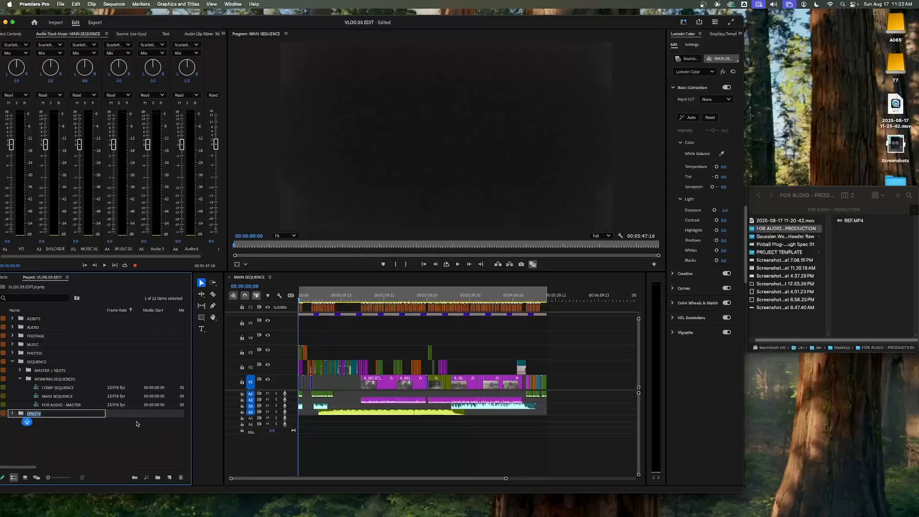
# - Open the FOR AUDIO - MASTER sequence, reposition the editor window fully on screen, and set the playhead to the sequence start
pyautogui.click(94, 406)
pyautogui.doubleClick(95, 405)
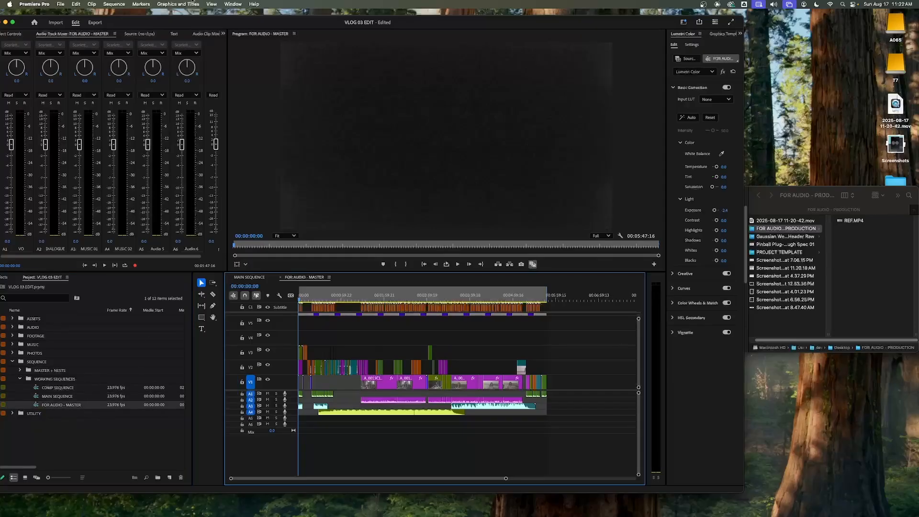
pyautogui.moveTo(202, 28); pyautogui.dragTo(270, 26)
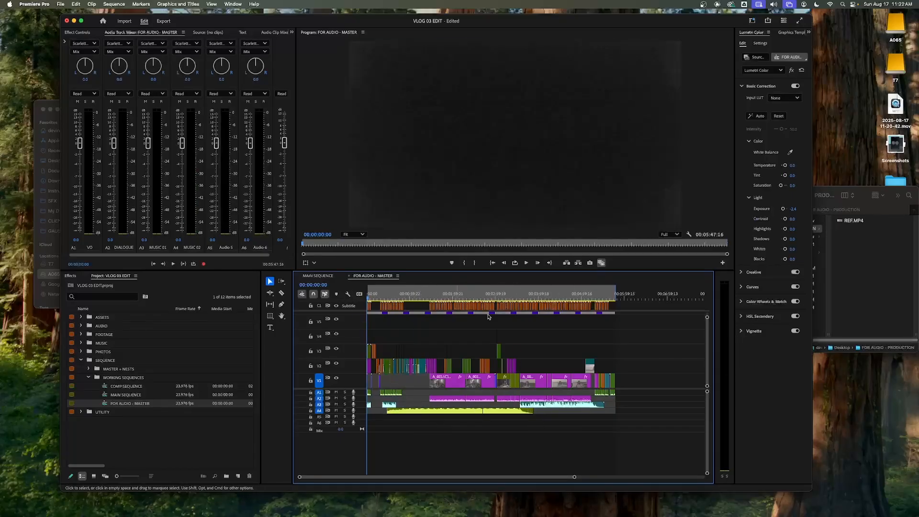
pyautogui.moveTo(437, 296); pyautogui.dragTo(367, 298)
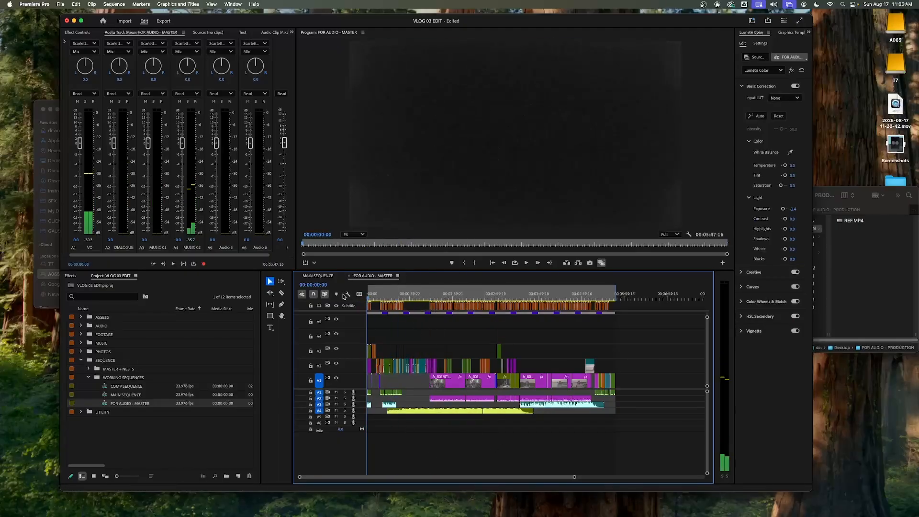
# - Increase the height of the audio tracks in FOR AUDIO - MASTER and look through all of them
pyautogui.click(403, 453)
pyautogui.hotkey('alt', '=')
pyautogui.hotkey('alt', '=')
pyautogui.hotkey('alt', '=')
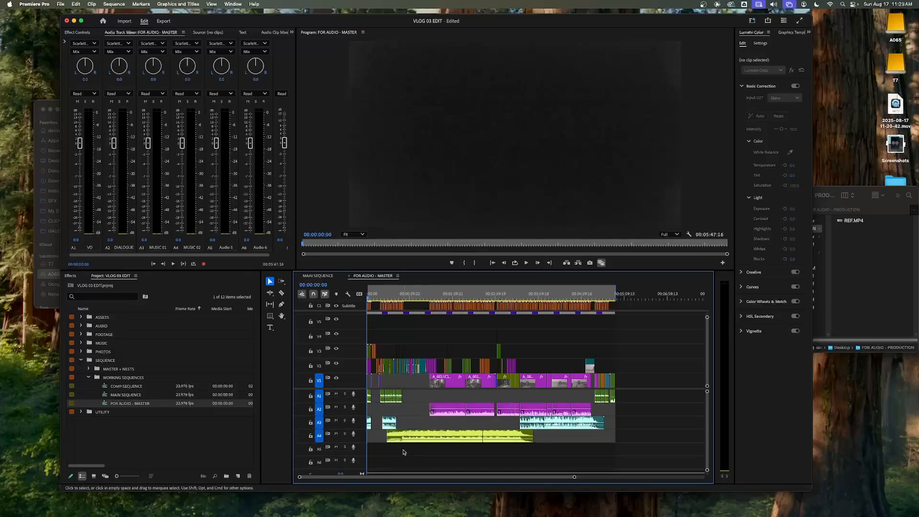
pyautogui.scroll(-3, 403, 438)
pyautogui.scroll(3, 385, 438)
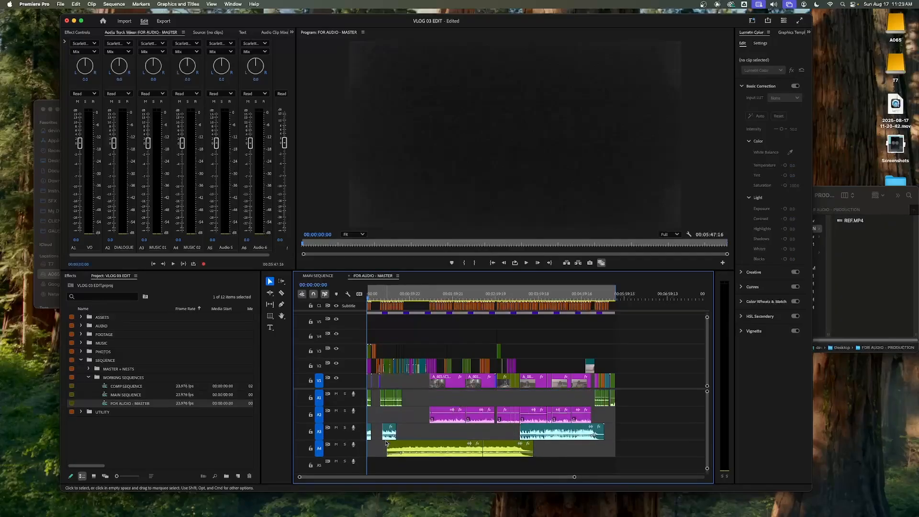
pyautogui.scroll(-3, 386, 443)
pyautogui.scroll(3, 429, 456)
pyautogui.scroll(-3, 429, 455)
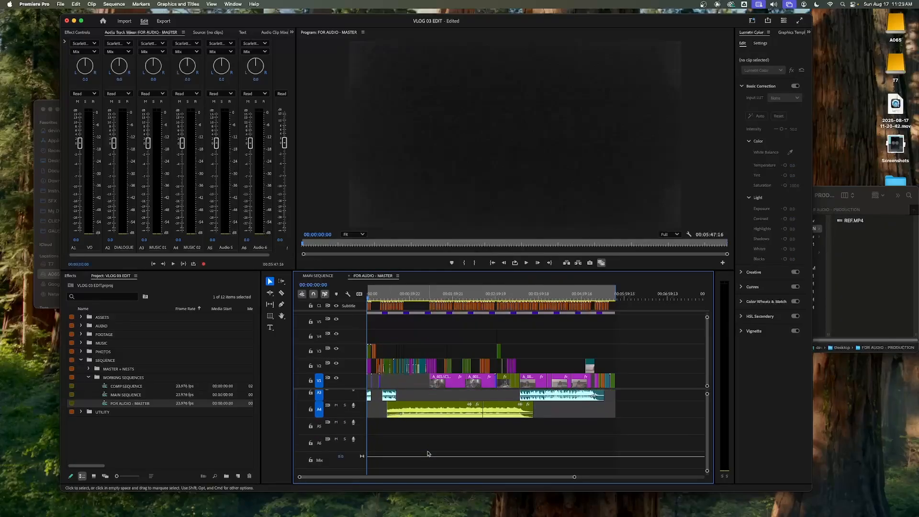
# - Delete the two empty audio tracks A5 and A6 from the FOR AUDIO - MASTER sequence
pyautogui.scroll(3, 427, 451)
pyautogui.scroll(-3, 425, 447)
pyautogui.rightClick(362, 428)
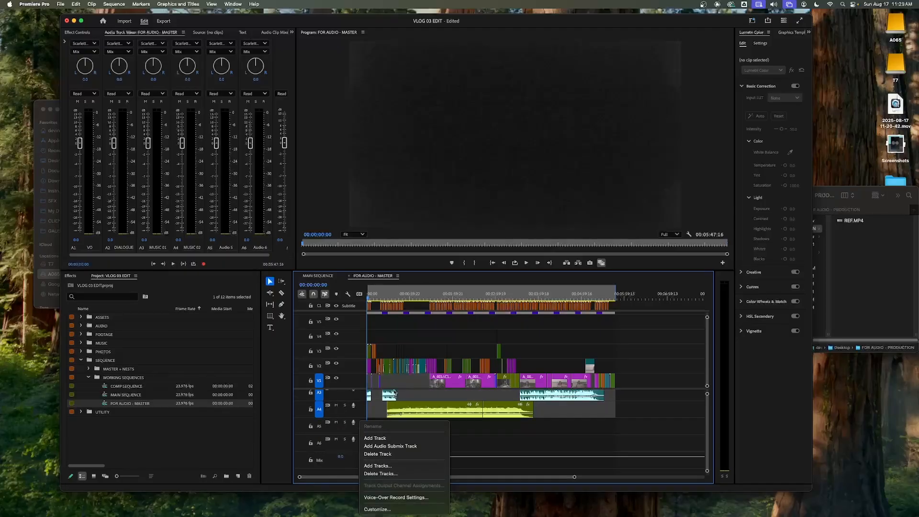
pyautogui.click(390, 454)
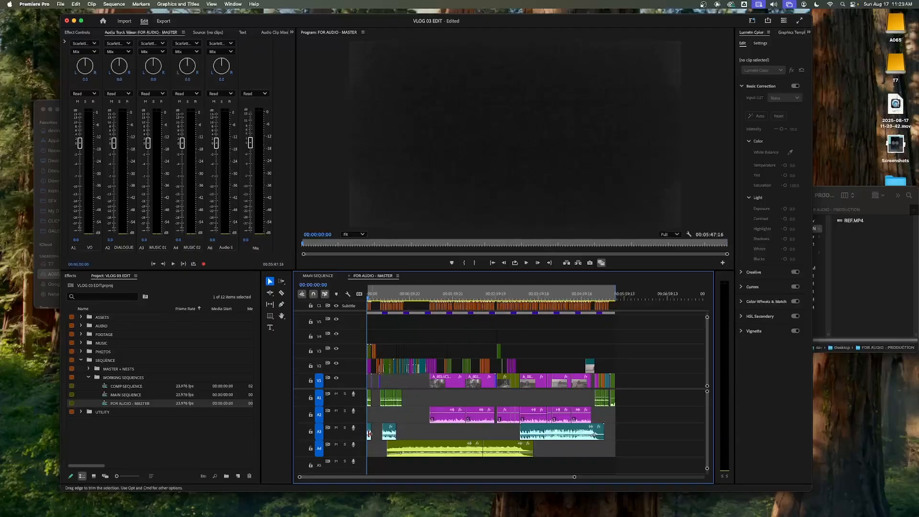
pyautogui.rightClick(365, 424)
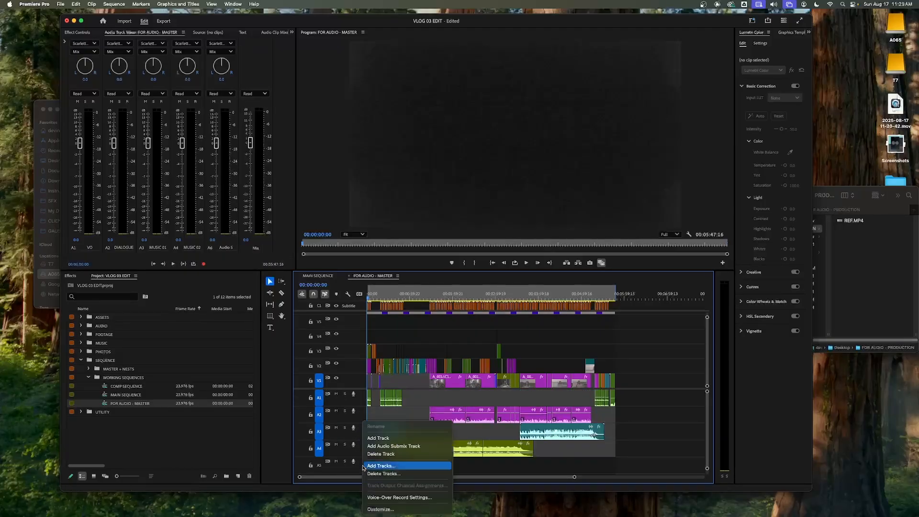
pyautogui.click(390, 454)
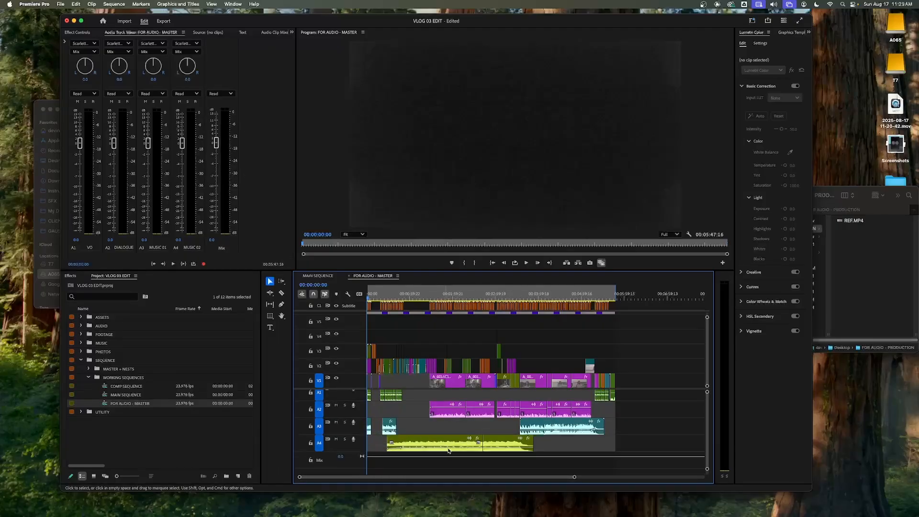
pyautogui.scroll(1, 608, 429)
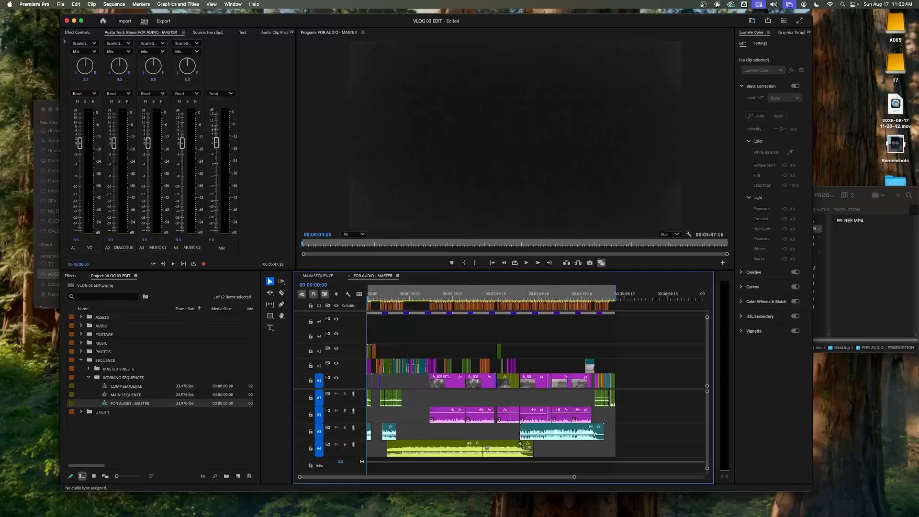
# - Examine the clips on the VO, DIALOGUE, MUSIC 01 and MUSIC 02 tracks with the audio tracks temporarily enlarged
pyautogui.moveTo(598, 294); pyautogui.dragTo(597, 293)
pyautogui.press('=')
pyautogui.press('=')
pyautogui.press('=')
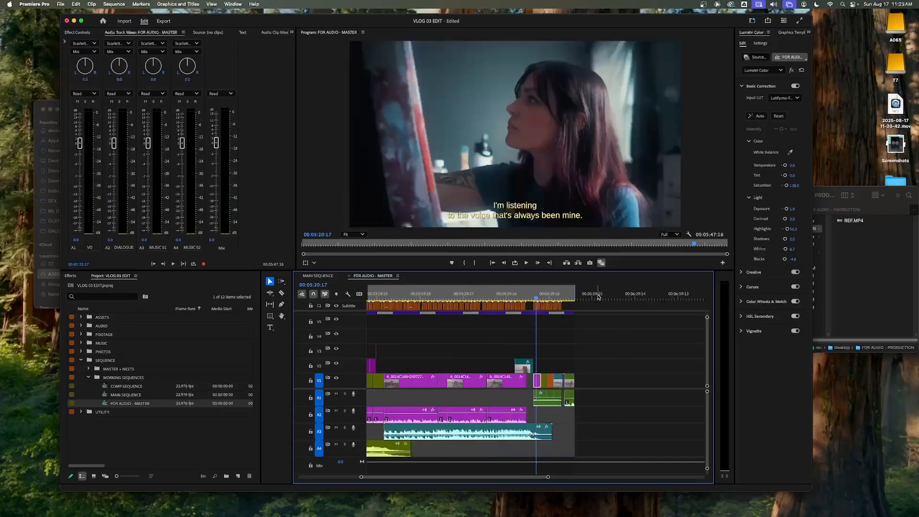
pyautogui.press('-')
pyautogui.press('-')
pyautogui.press('-')
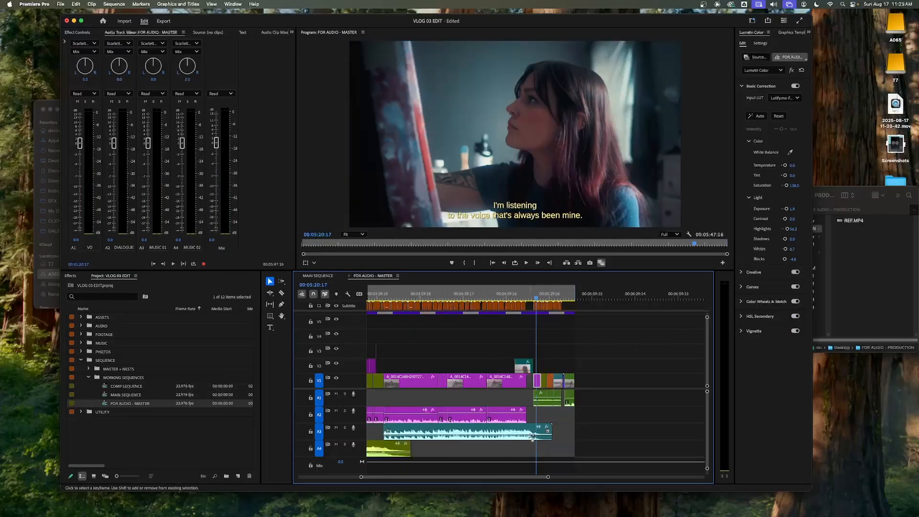
pyautogui.hotkey('alt', '=')
pyautogui.hotkey('alt', '=')
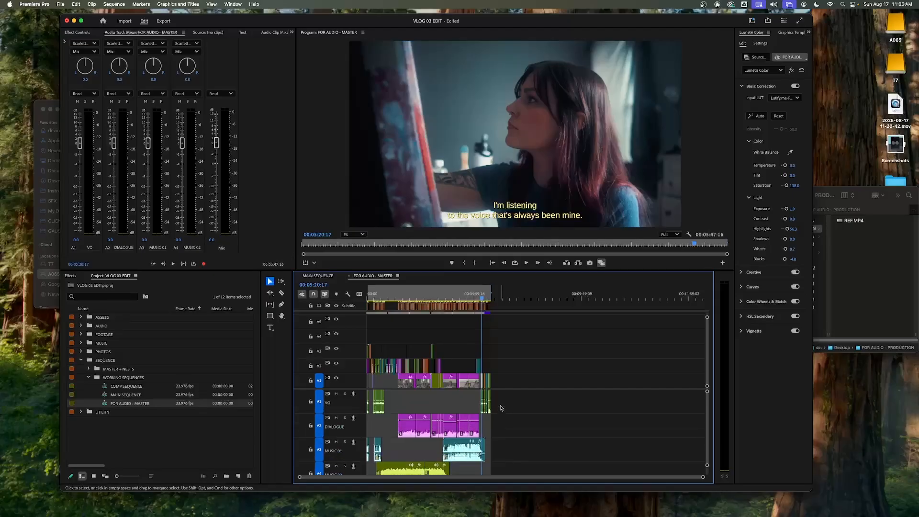
pyautogui.scroll(-5, 500, 408)
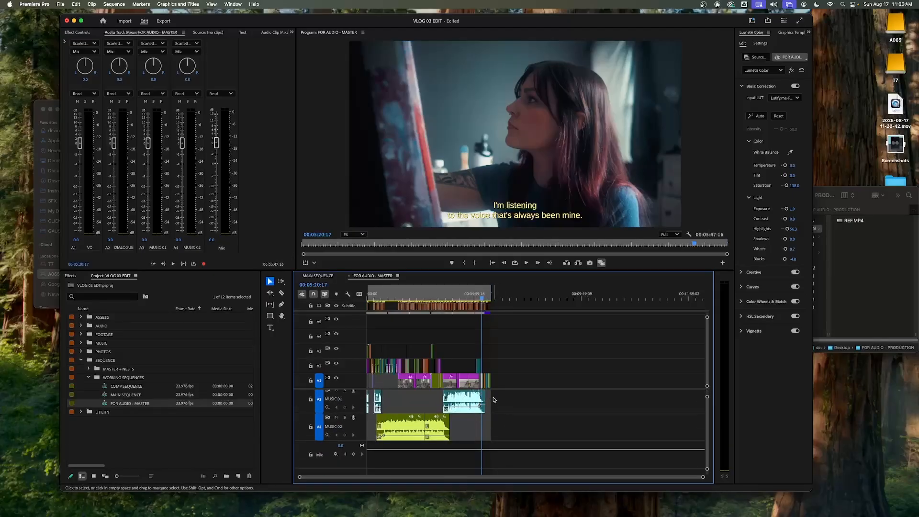
pyautogui.scroll(4, 493, 441)
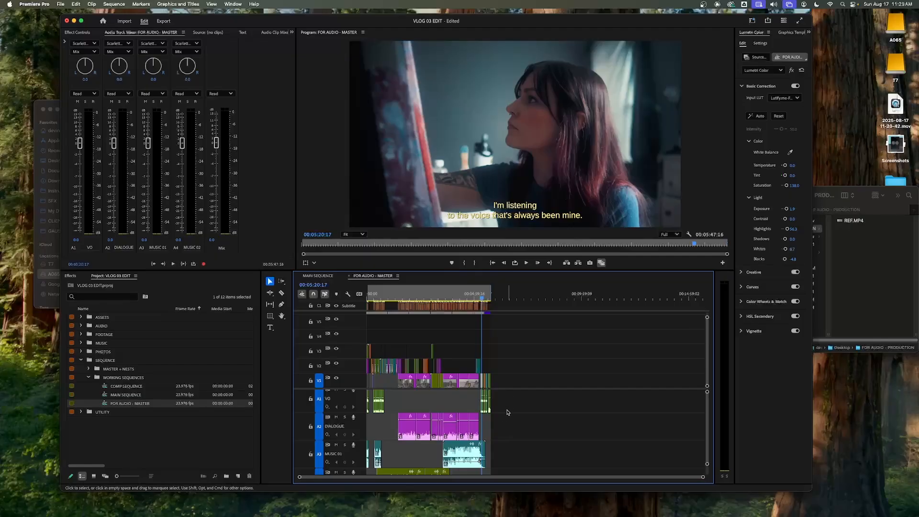
pyautogui.scroll(-1, 489, 444)
pyautogui.scroll(-1, 488, 444)
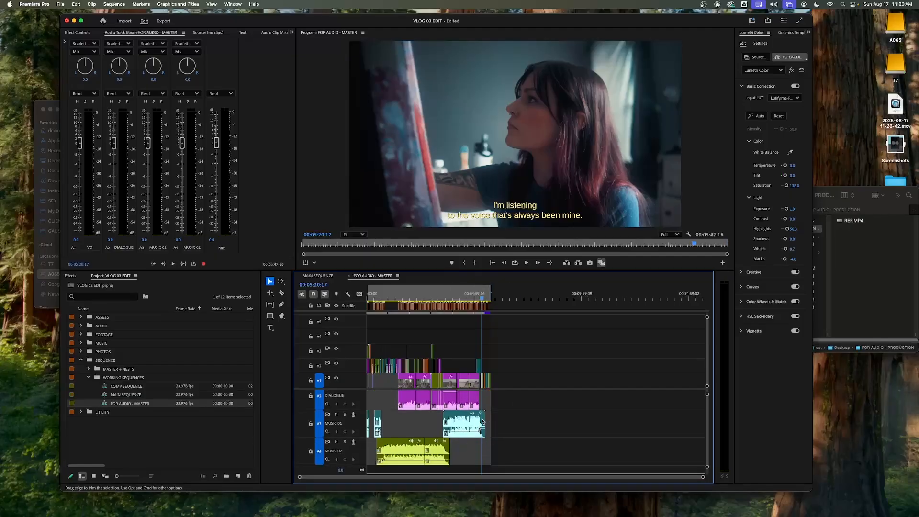
pyautogui.scroll(1, 435, 425)
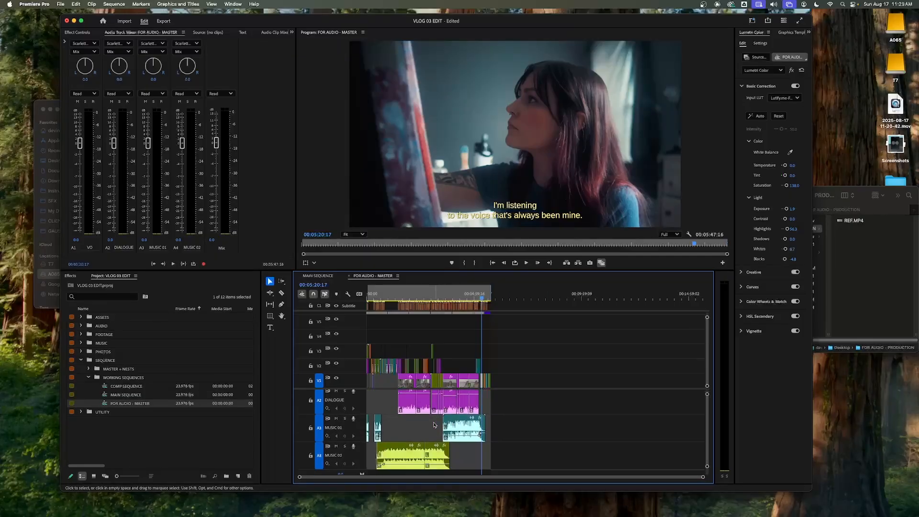
pyautogui.hotkey('alt', '-')
pyautogui.hotkey('alt', '-')
# - Select all clips on audio tracks A1 to A4 and unlink them from their video
pyautogui.scroll(1, 478, 424)
pyautogui.moveTo(513, 395); pyautogui.dragTo(340, 445)
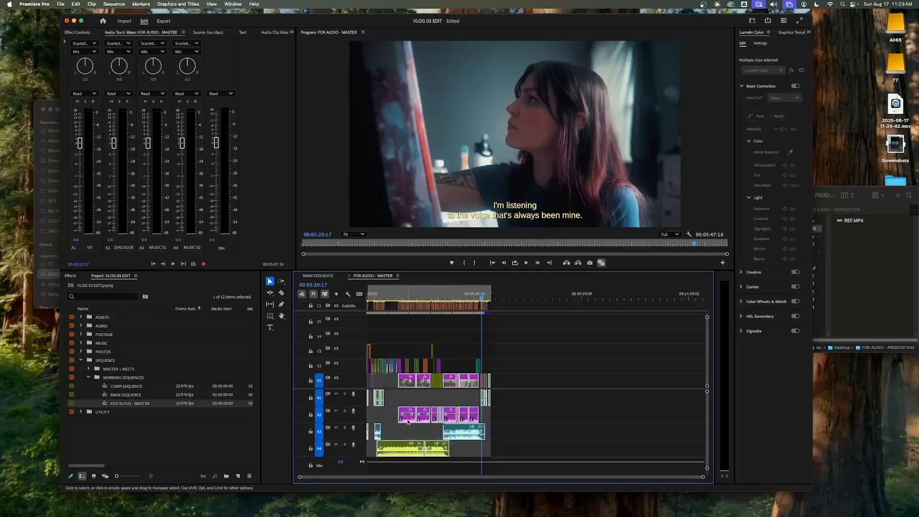
pyautogui.rightClick(408, 420)
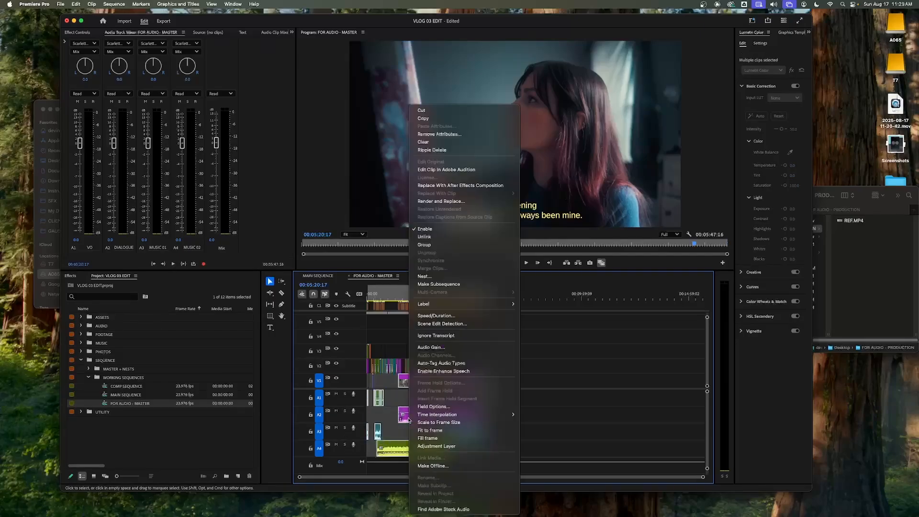
pyautogui.click(437, 238)
# - Remove the audio attributes from all clips on audio tracks A1 to A4 and clear the selection
pyautogui.moveTo(509, 394); pyautogui.dragTo(371, 435)
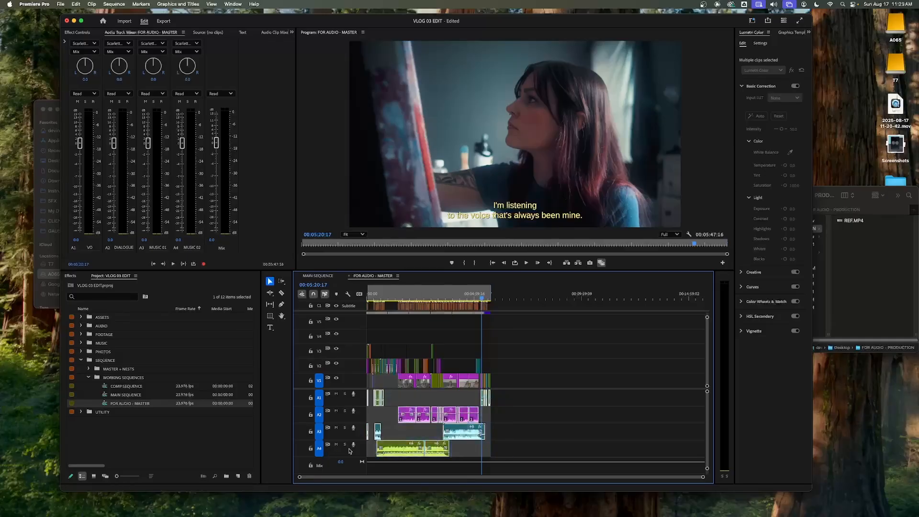
pyautogui.rightClick(403, 445)
pyautogui.click(444, 216)
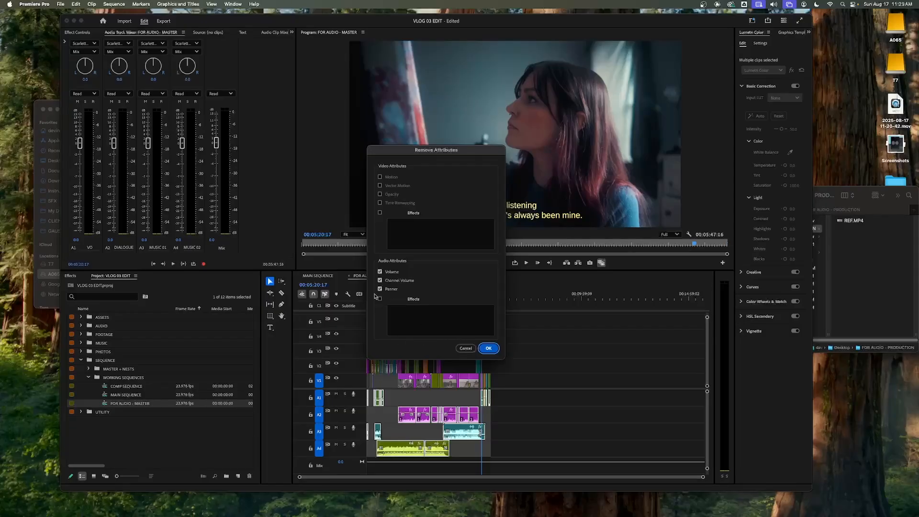
pyautogui.click(382, 290)
pyautogui.click(381, 289)
pyautogui.click(380, 272)
pyautogui.click(488, 348)
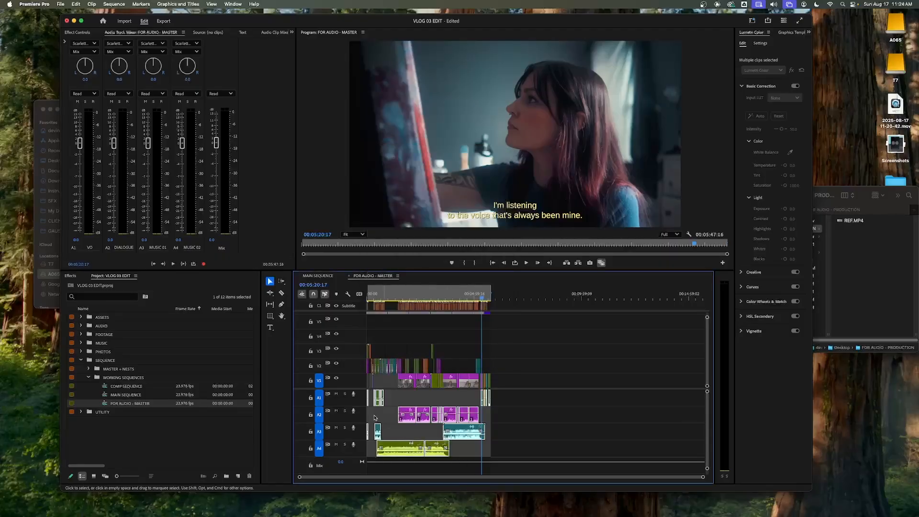
pyautogui.click(518, 409)
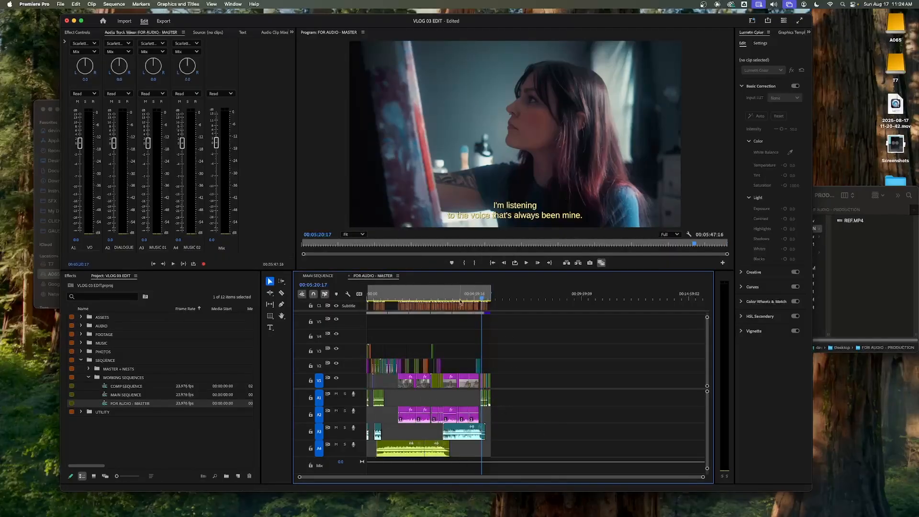
# - Return the playhead to the sequence start and check the Effect Controls of several voice-over and dialogue clips for leftover effects
pyautogui.moveTo(470, 292); pyautogui.dragTo(348, 297)
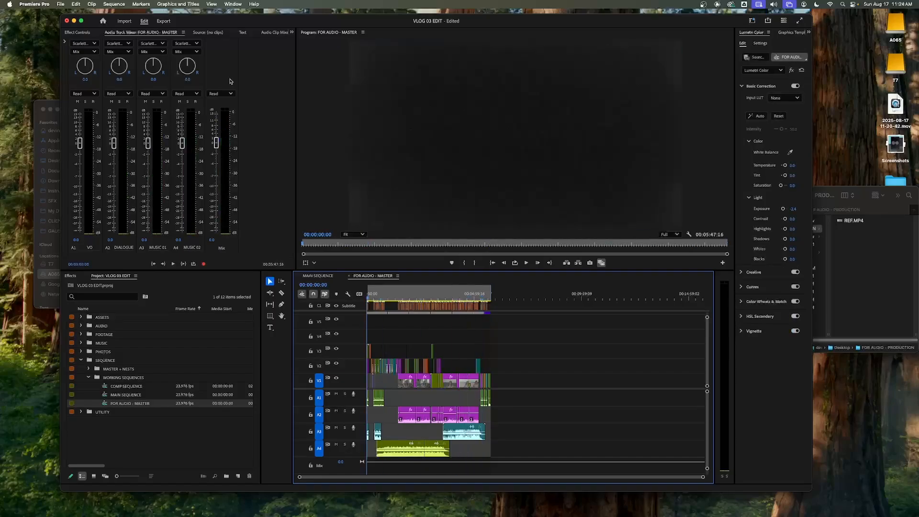
pyautogui.click(292, 32)
pyautogui.click(299, 41)
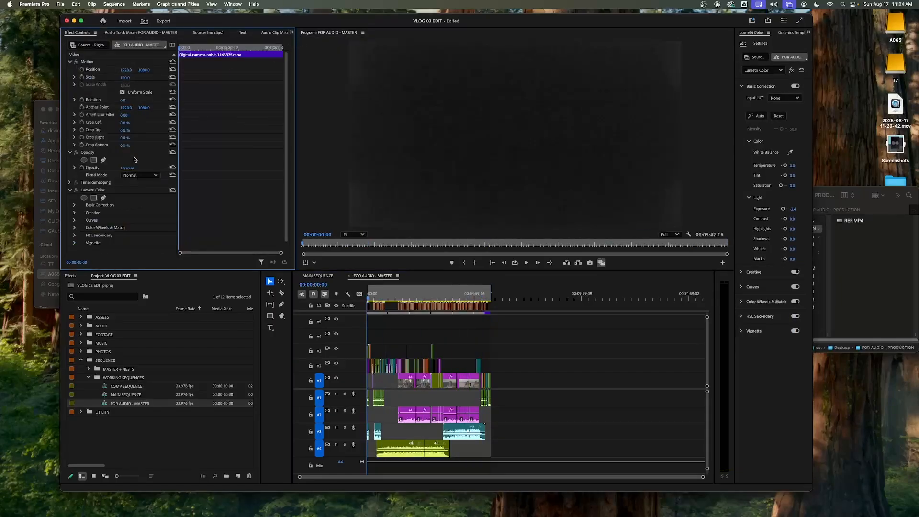
pyautogui.click(462, 427)
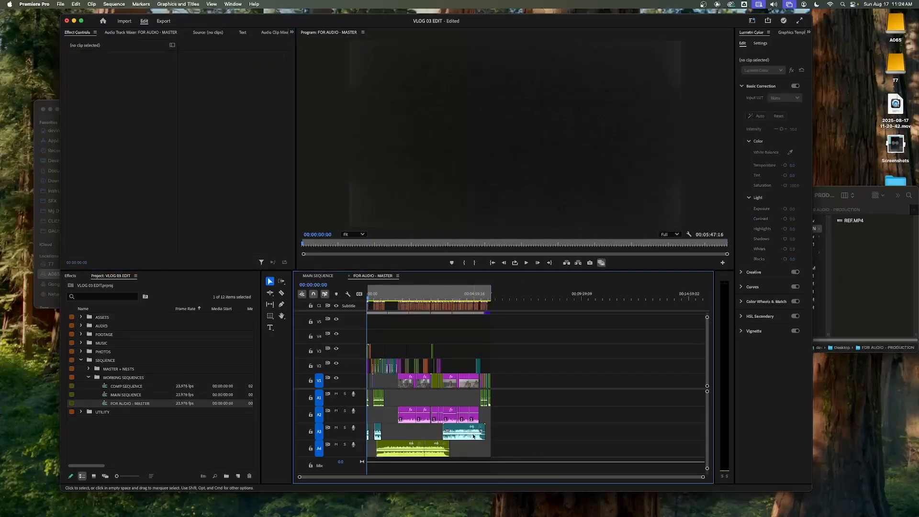
pyautogui.click(463, 418)
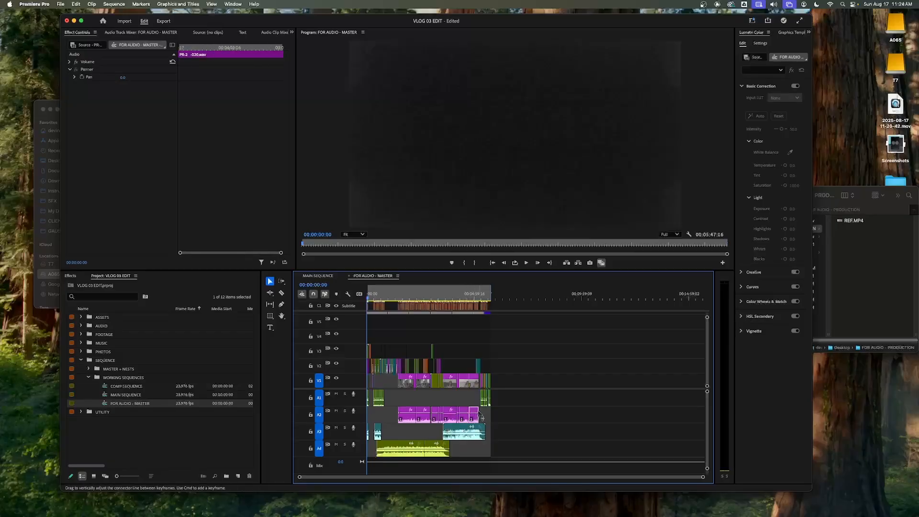
pyautogui.click(485, 402)
pyautogui.click(483, 402)
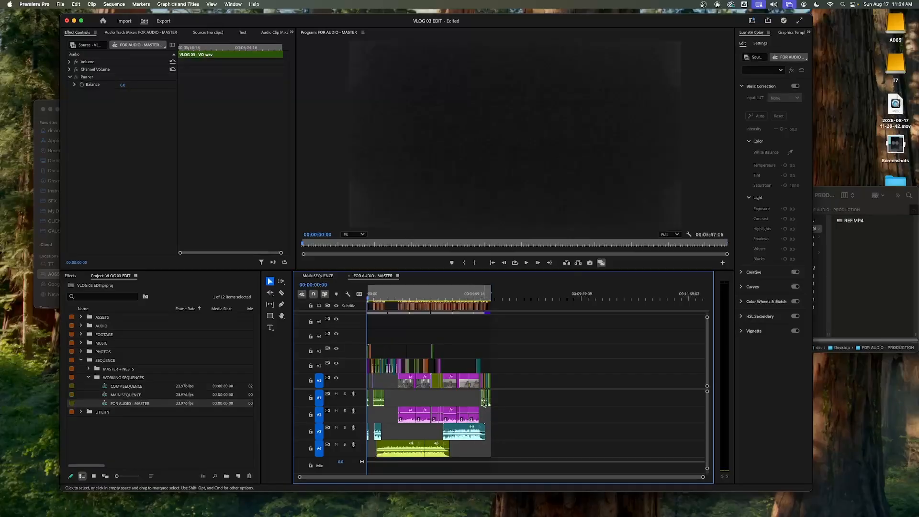
pyautogui.click(424, 418)
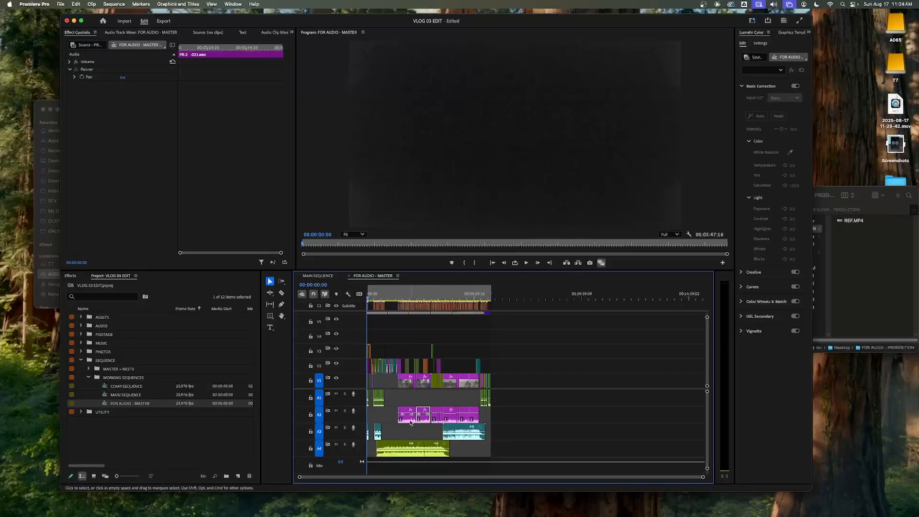
pyautogui.click(507, 419)
# - Apply the Constant Power transition from the MOST USED effects to the cut between the two music clips on A4
pyautogui.press('=')
pyautogui.press('=')
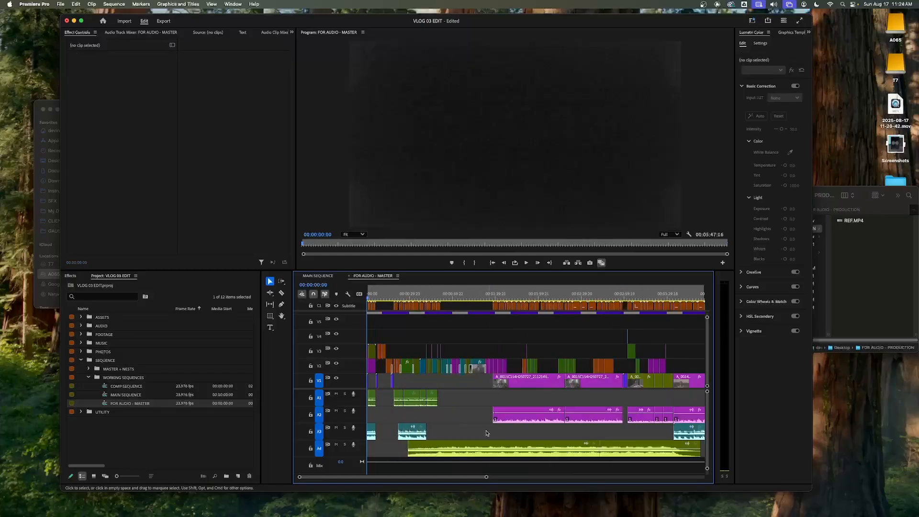
pyautogui.moveTo(554, 298); pyautogui.dragTo(605, 301)
pyautogui.press('=')
pyautogui.press('=')
pyautogui.click(502, 448)
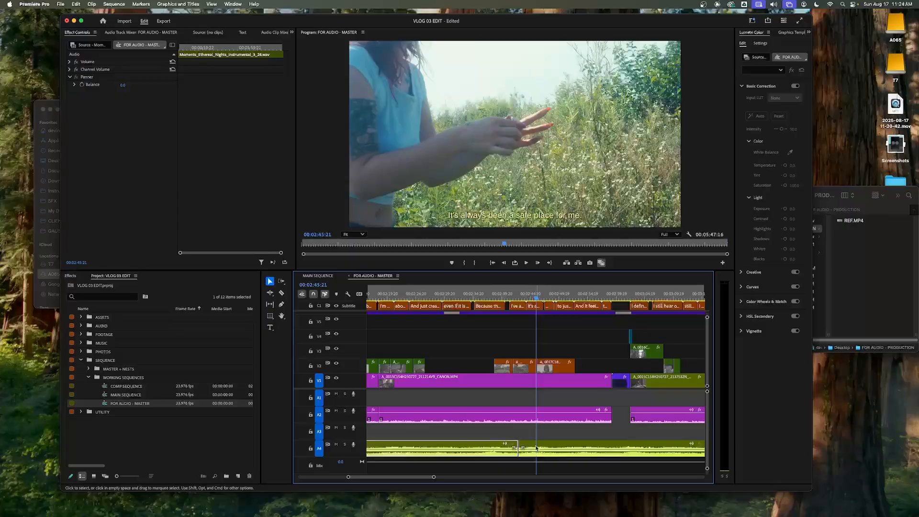
pyautogui.click(537, 449)
pyautogui.click(71, 276)
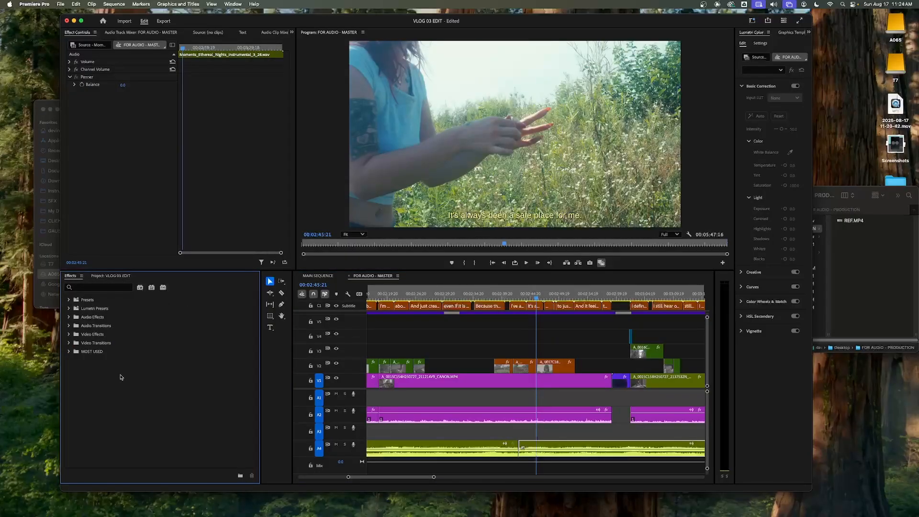
pyautogui.click(75, 351)
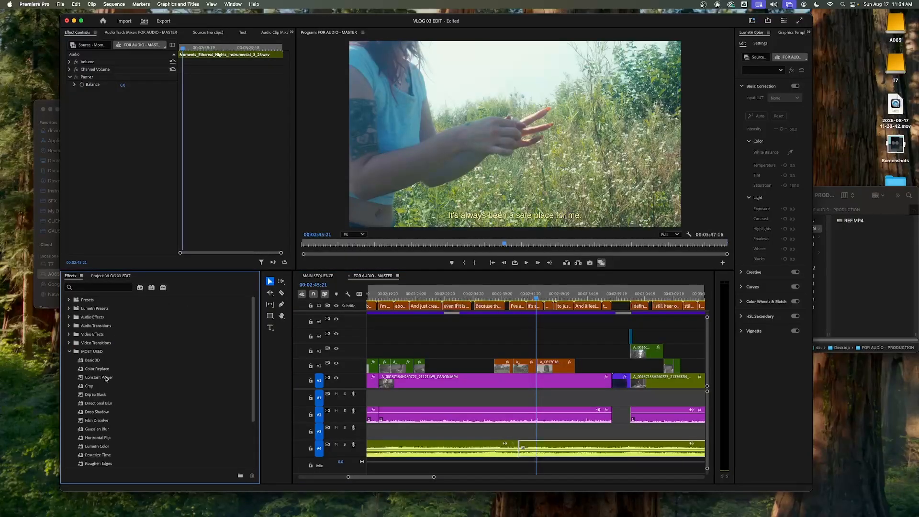
pyautogui.moveTo(107, 382); pyautogui.dragTo(518, 451)
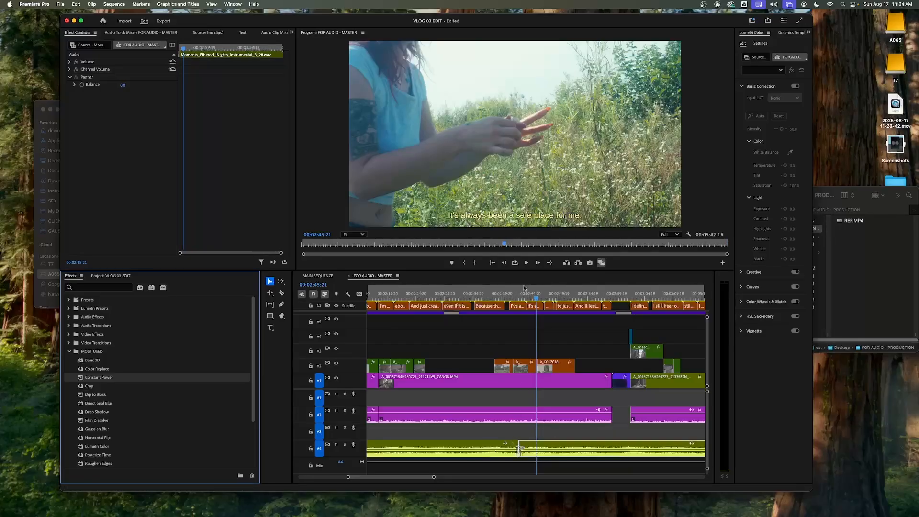
# - Move the playhead to the music cut on A4 at about 00:02:42:17 and inspect its Constant Power transition up close
pyautogui.click(518, 294)
pyautogui.press('=')
pyautogui.press('=')
pyautogui.press('=')
pyautogui.click(555, 450)
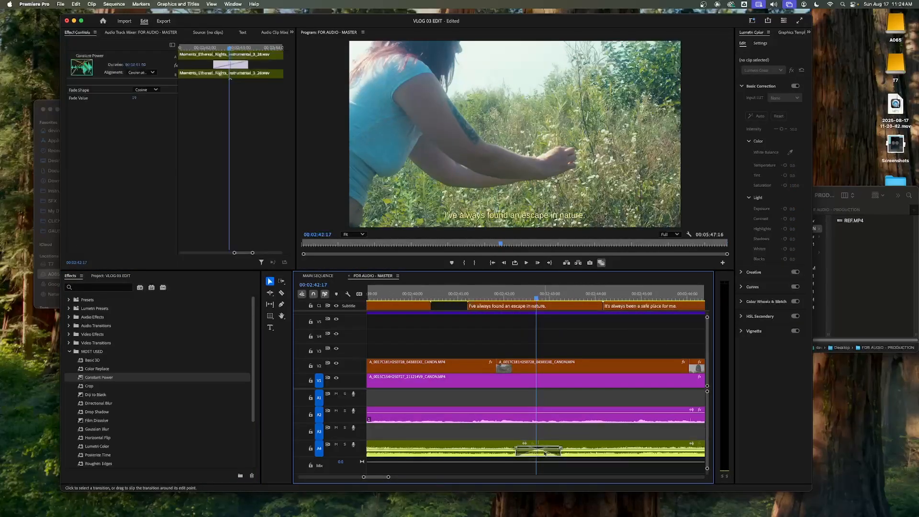
pyautogui.press('-')
pyautogui.press('-')
pyautogui.press('-')
pyautogui.press('-')
pyautogui.press('=')
pyautogui.press('=')
pyautogui.press('=')
pyautogui.press('=')
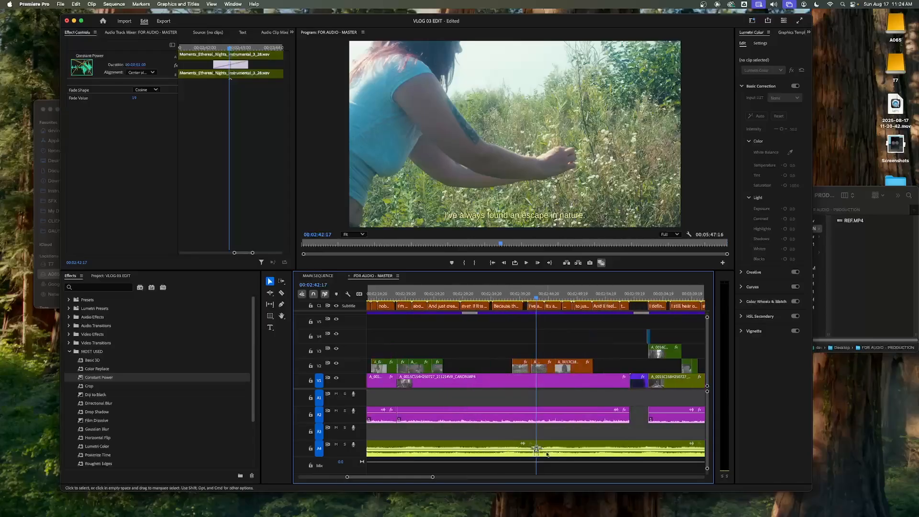
# - Delete the Constant Power transition between the two music clips on A4
pyautogui.click(555, 455)
pyautogui.click(555, 456)
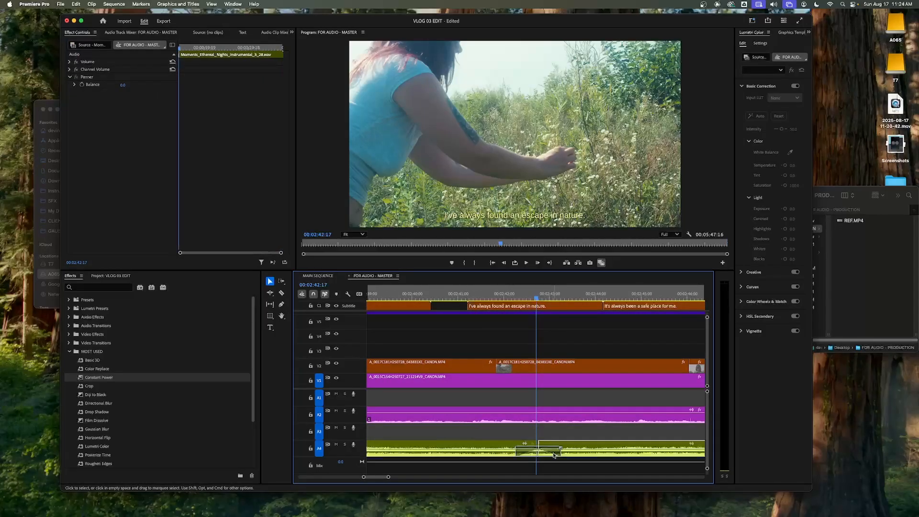
pyautogui.click(538, 455)
pyautogui.click(548, 456)
pyautogui.click(530, 457)
pyautogui.click(539, 453)
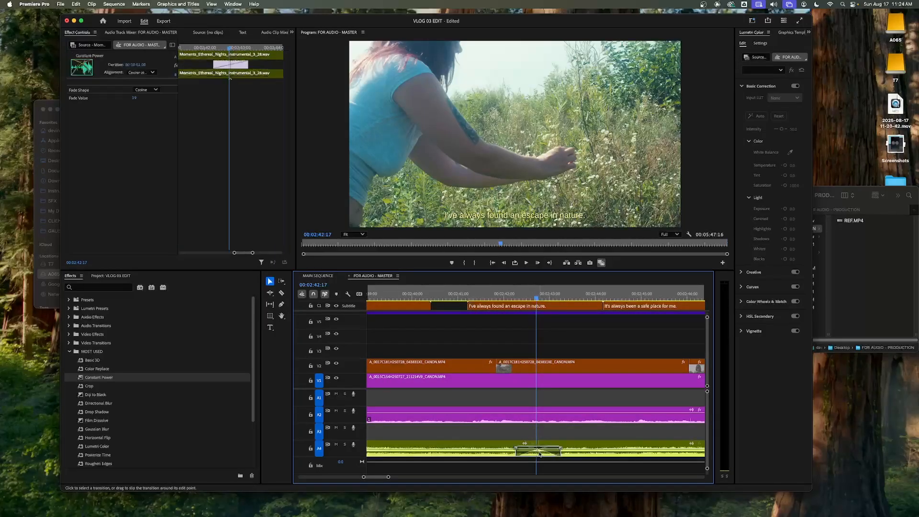
pyautogui.press('Delete')
pyautogui.press('-')
pyautogui.press('-')
pyautogui.press('-')
pyautogui.press('-')
pyautogui.press('-')
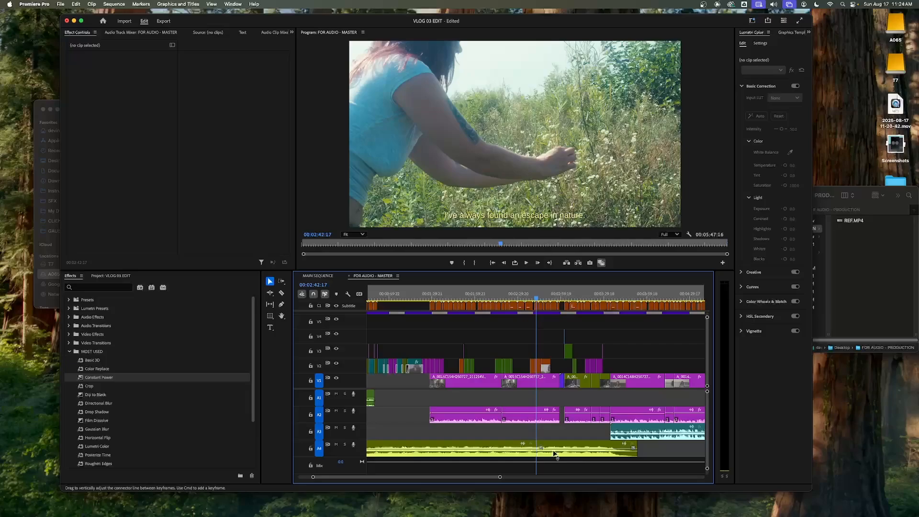
pyautogui.press('-')
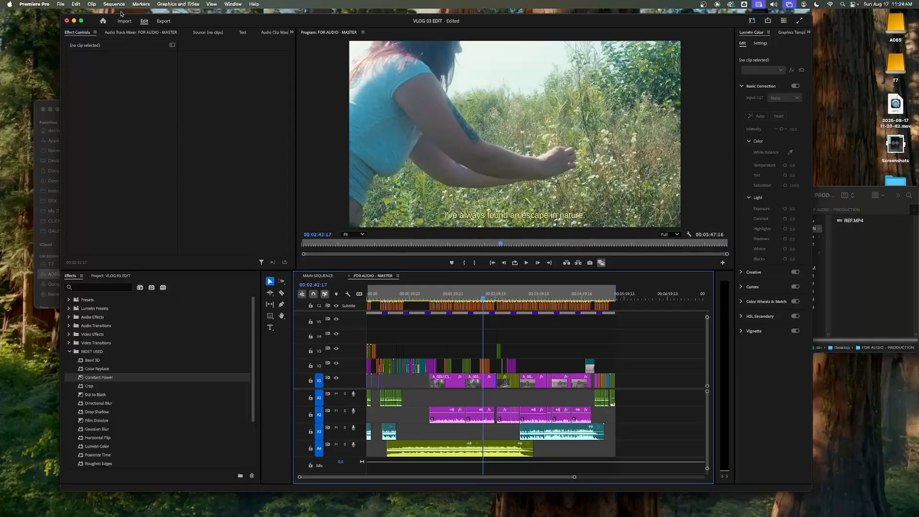
# - Open the Audio Track Mixer for the FOR AUDIO - MASTER sequence, test the VO fader and reset its level to 0
pyautogui.click(291, 33)
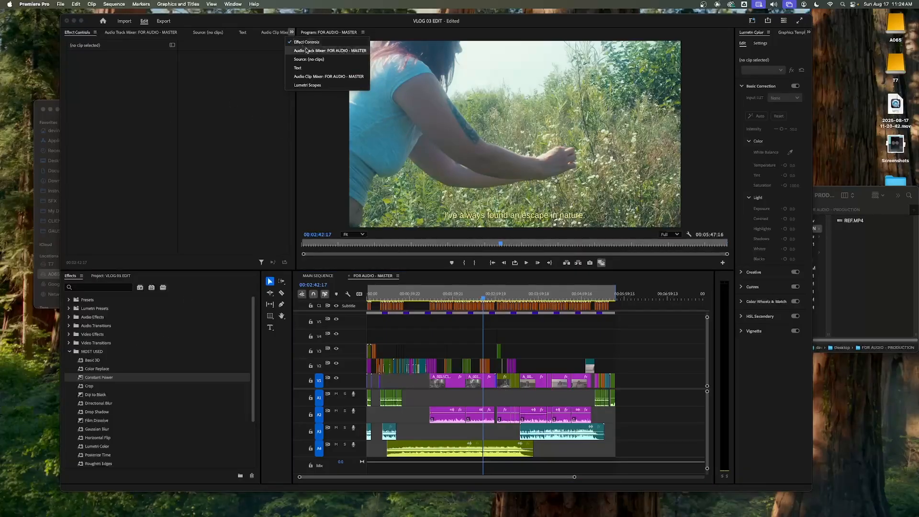
pyautogui.click(340, 50)
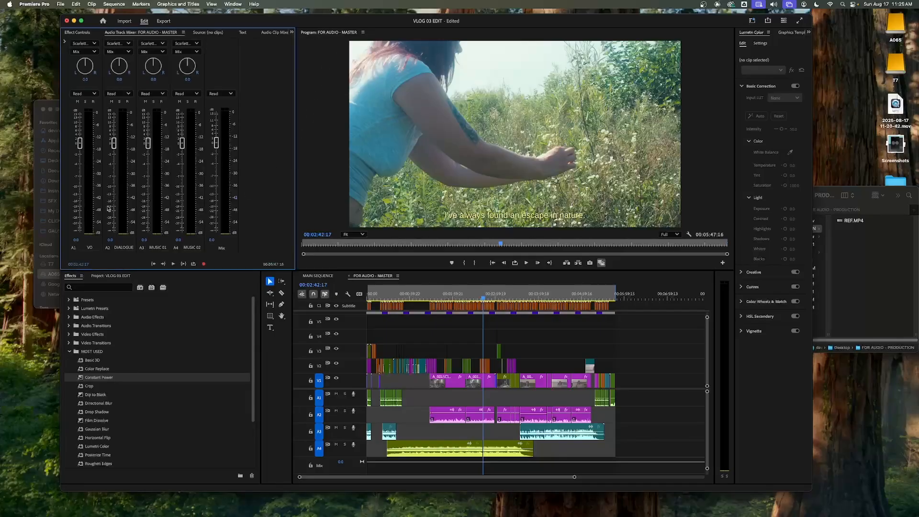
pyautogui.click(78, 240)
pyautogui.click(123, 215)
pyautogui.moveTo(82, 145); pyautogui.dragTo(80, 114)
pyautogui.keyDown('alt'); pyautogui.click(80, 241); pyautogui.keyUp('alt')
pyautogui.click(483, 431)
pyautogui.moveTo(482, 413); pyautogui.dragTo(482, 414)
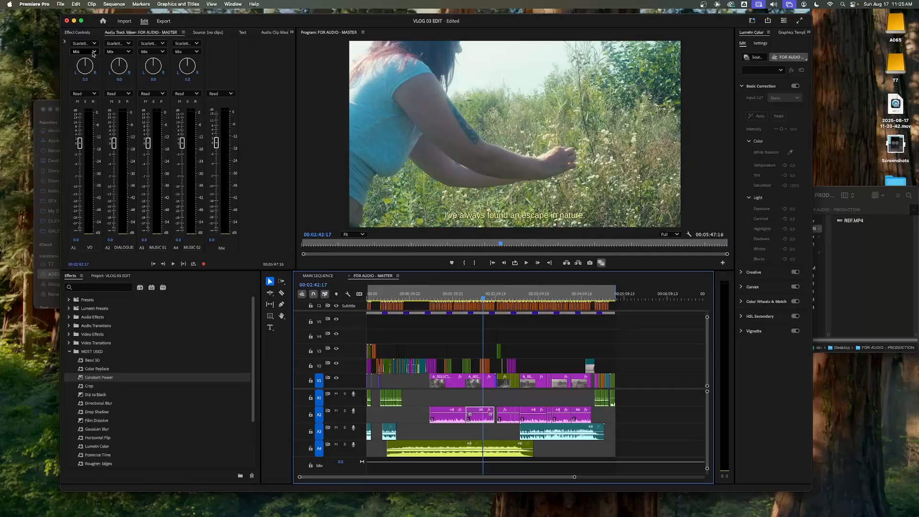
# - Show the track effects in the Audio Track Mixer and set the effect slots of the VO and DIALOGUE tracks to None
pyautogui.click(64, 41)
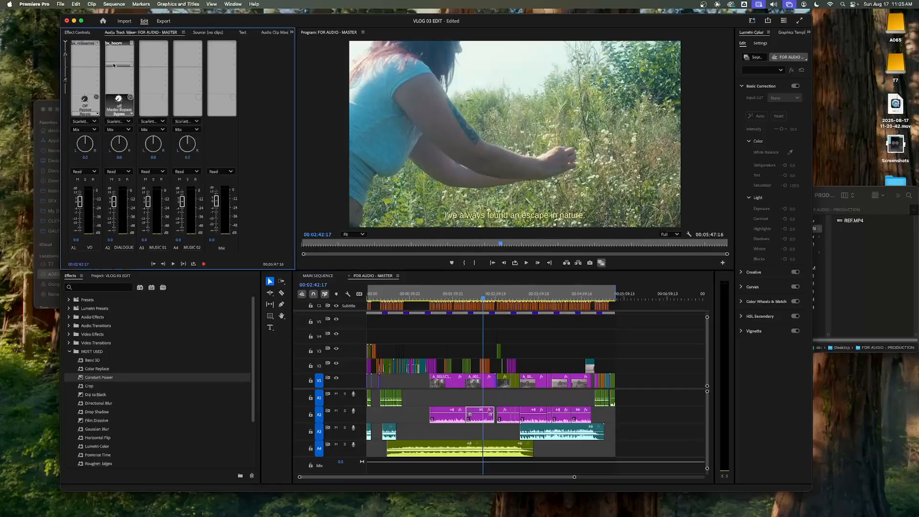
pyautogui.click(98, 44)
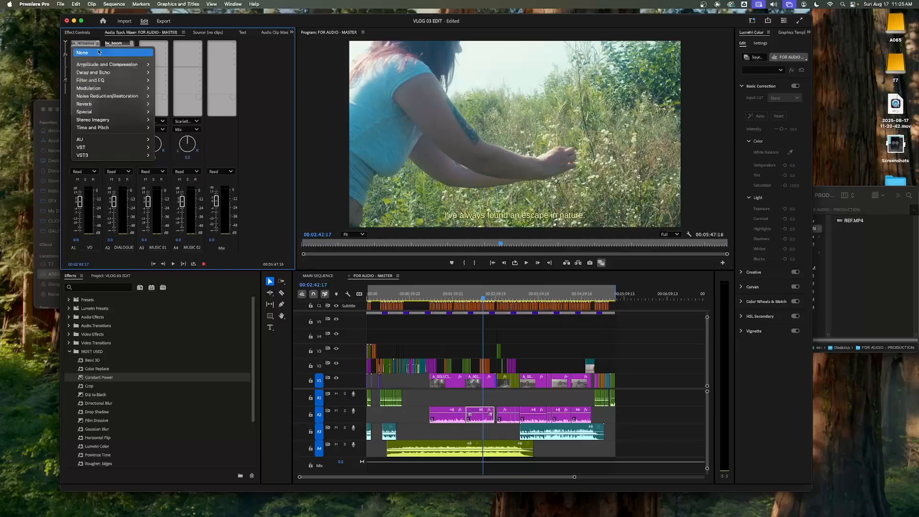
pyautogui.click(82, 53)
pyautogui.click(132, 44)
pyautogui.click(134, 52)
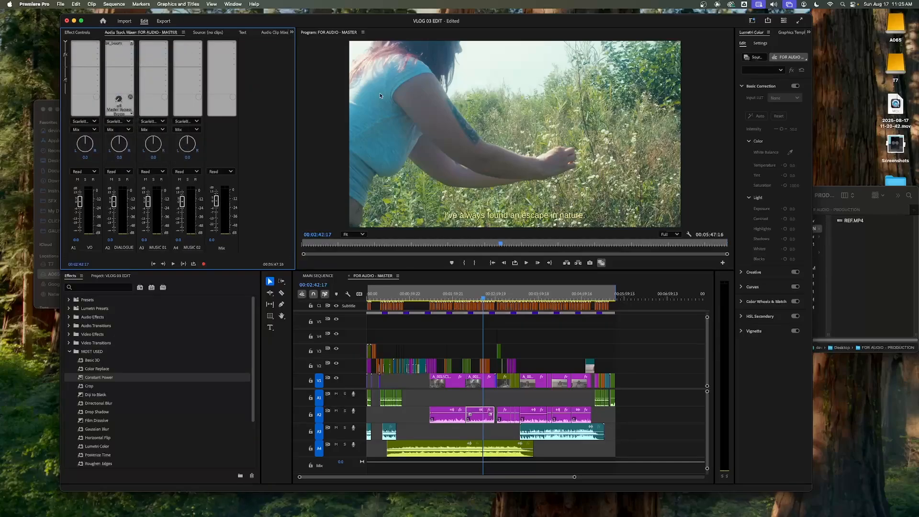
pyautogui.click(66, 42)
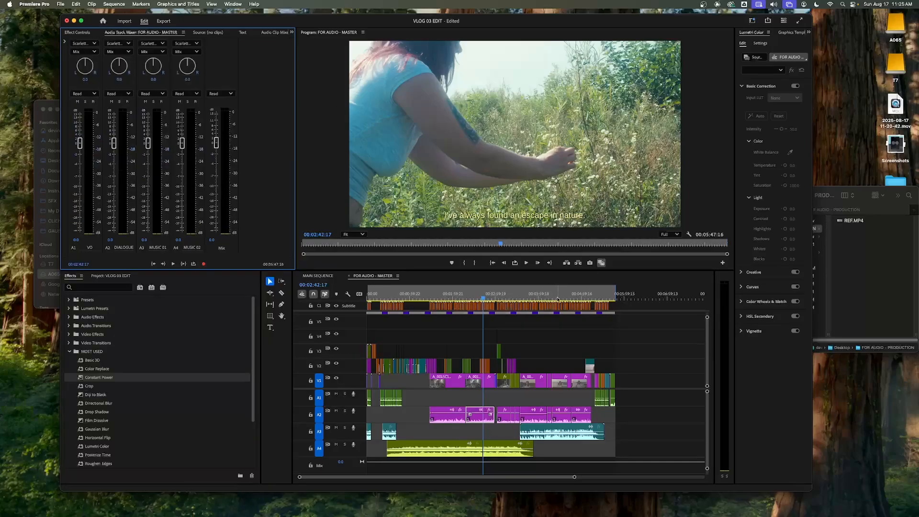
# - Clear the In and Out points of the FOR AUDIO - MASTER sequence
pyautogui.moveTo(562, 296); pyautogui.dragTo(496, 297)
pyautogui.rightClick(493, 297)
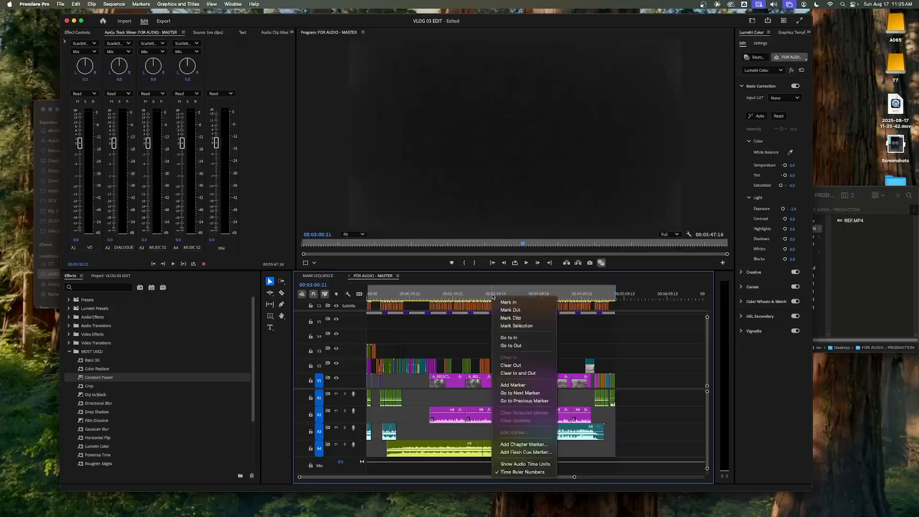
pyautogui.click(530, 374)
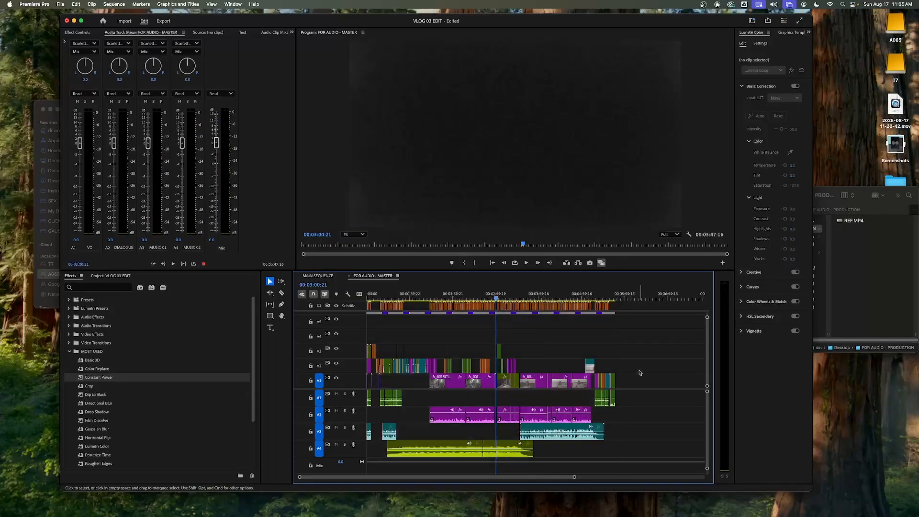
# - Try placing a dialogue clip on A2 far past the end of the edit, and delete that stray clip
pyautogui.press('-')
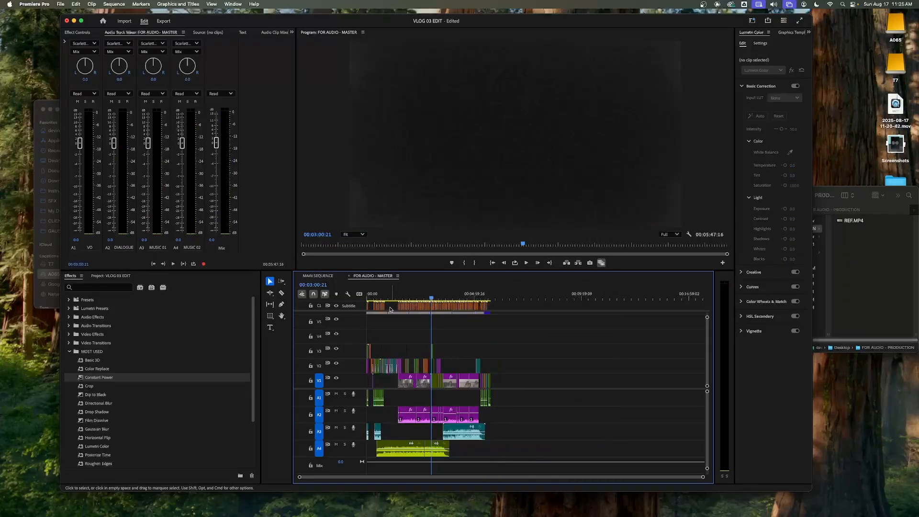
pyautogui.click(460, 419)
pyautogui.moveTo(465, 419); pyautogui.dragTo(631, 423)
pyautogui.moveTo(573, 416); pyautogui.dragTo(659, 424)
pyautogui.press('Delete')
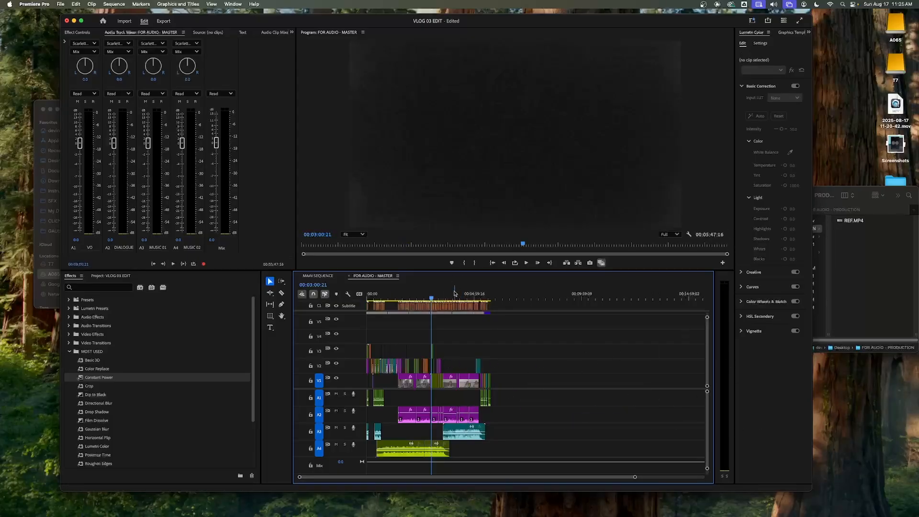
# - Return the playhead to the sequence start and open the AAF export settings for the sequence
pyautogui.moveTo(454, 293); pyautogui.dragTo(320, 292)
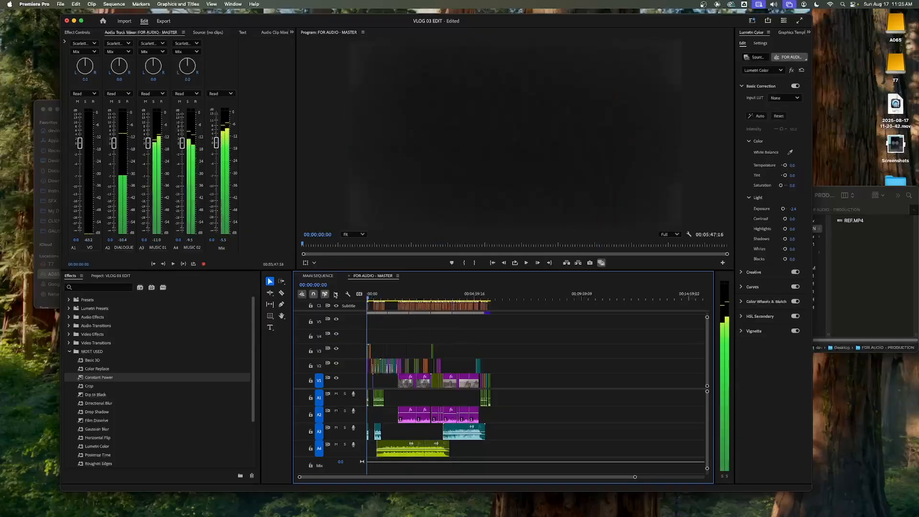
pyautogui.click(65, 5)
pyautogui.moveTo(96, 216)
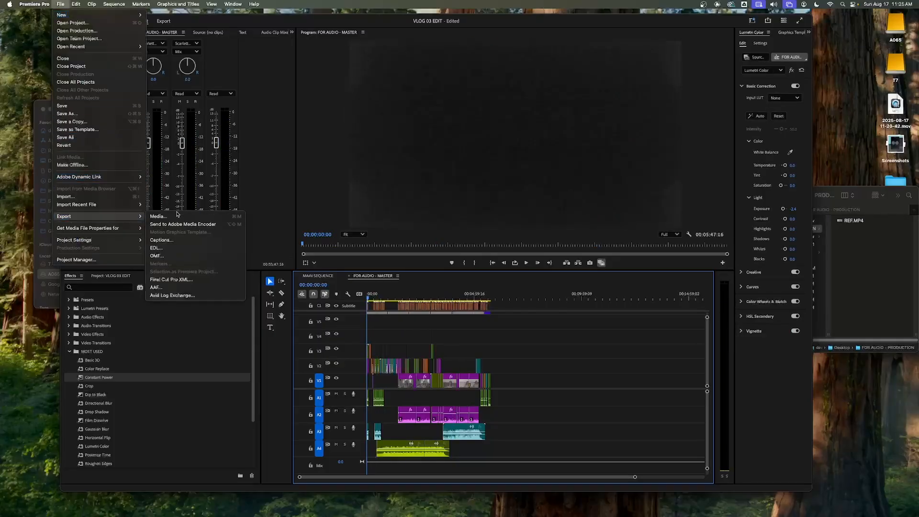
pyautogui.click(177, 287)
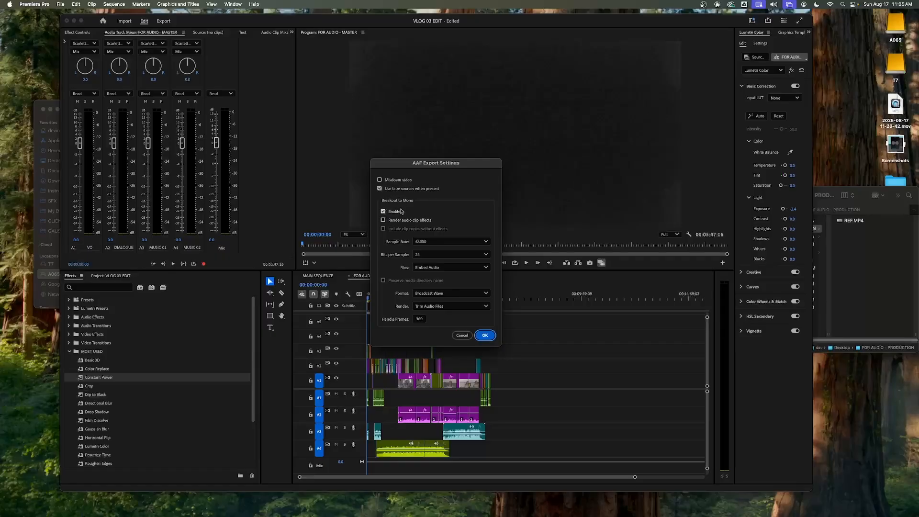
# - Set the AAF export to a 48000 sample rate, 24 bits per sample, Embed Audio files and Broadcast Wave format
pyautogui.click(439, 242)
pyautogui.click(435, 256)
pyautogui.click(428, 257)
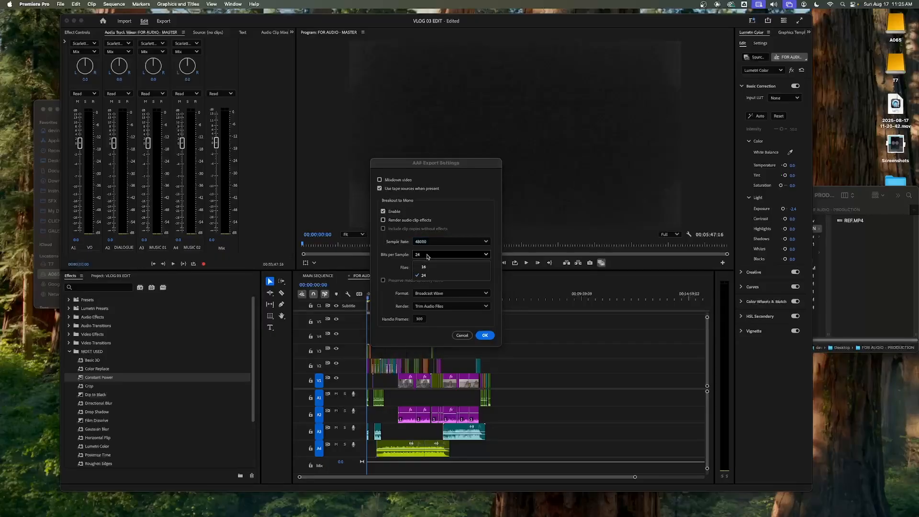
pyautogui.click(429, 276)
pyautogui.click(431, 268)
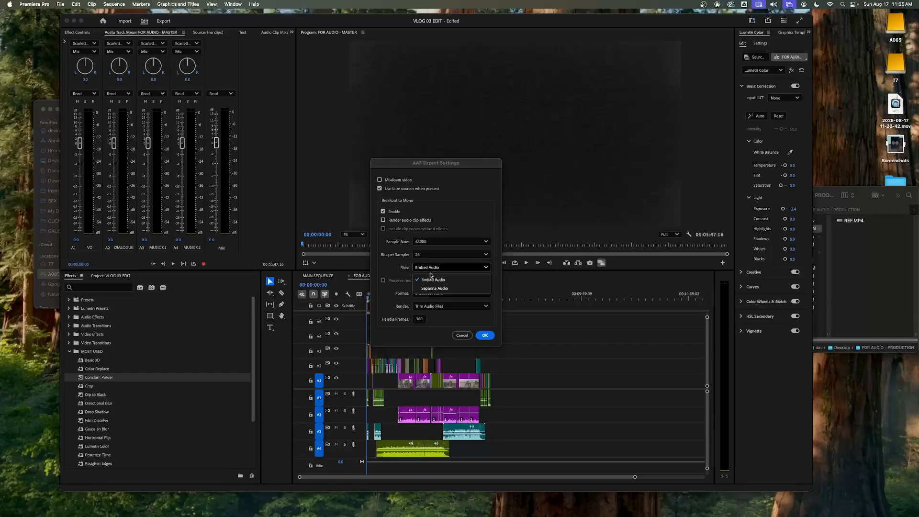
pyautogui.click(432, 278)
pyautogui.click(445, 293)
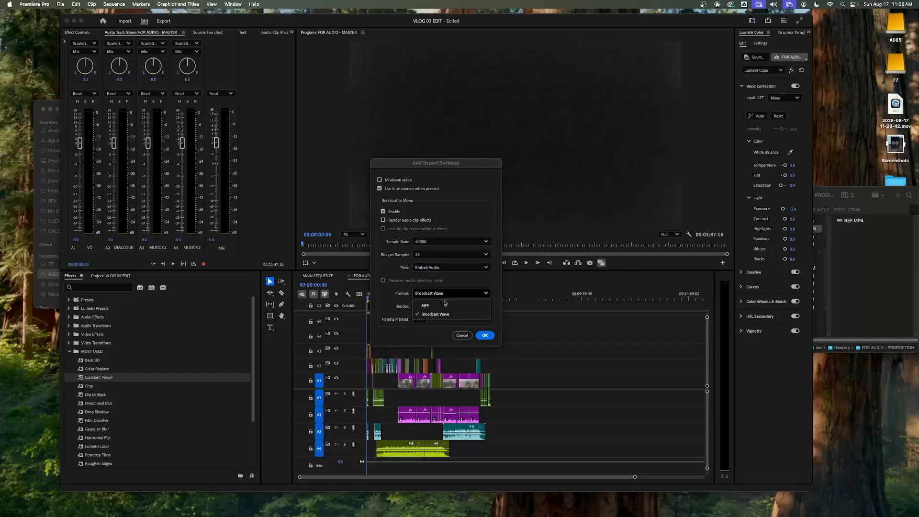
pyautogui.click(441, 314)
pyautogui.click(450, 296)
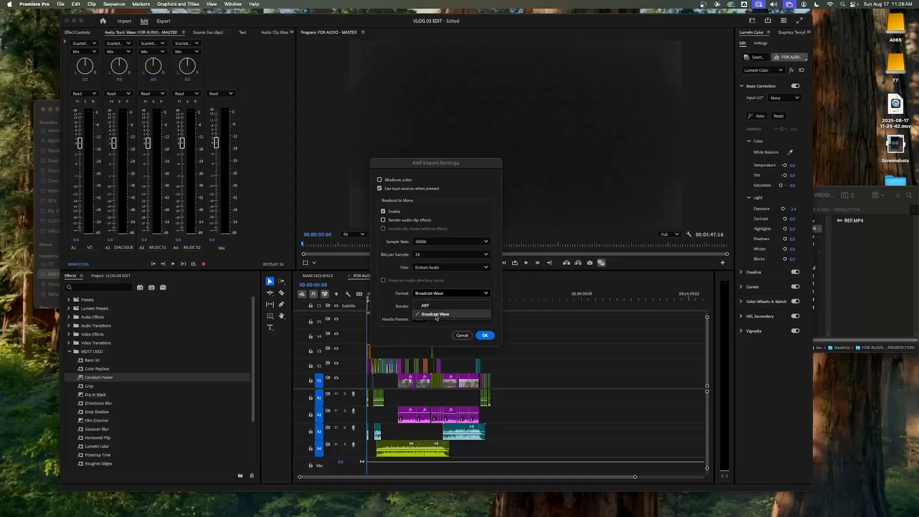
pyautogui.click(438, 316)
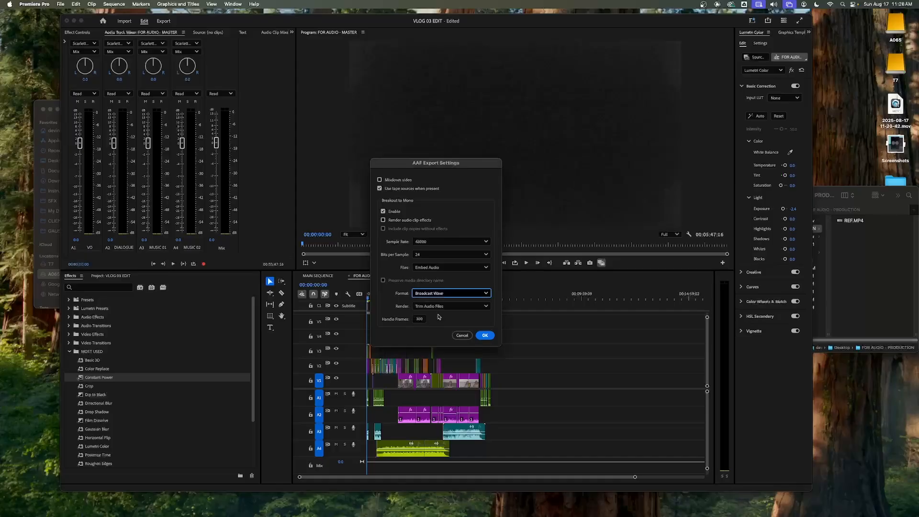
# - Keep the AAF render option on Trim Audio Files with 300 handle frames and accept the export settings
pyautogui.click(473, 306)
pyautogui.click(436, 327)
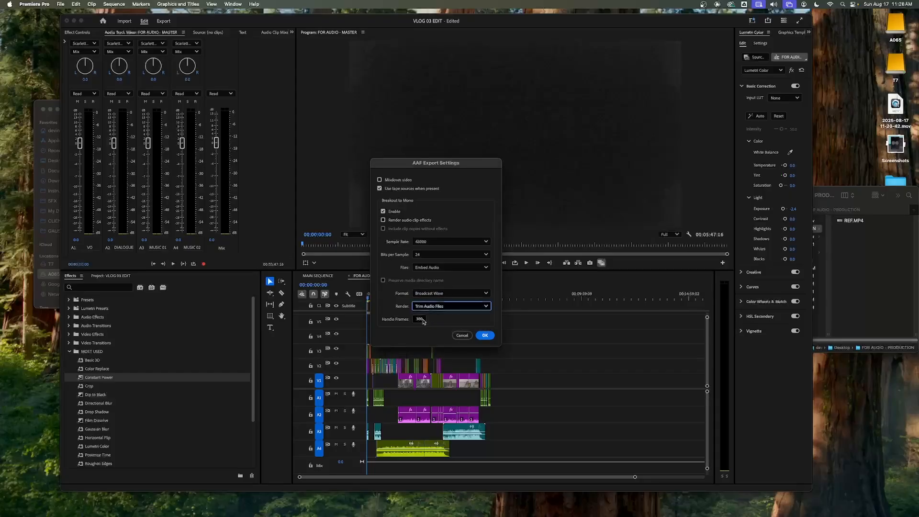
pyautogui.click(420, 320)
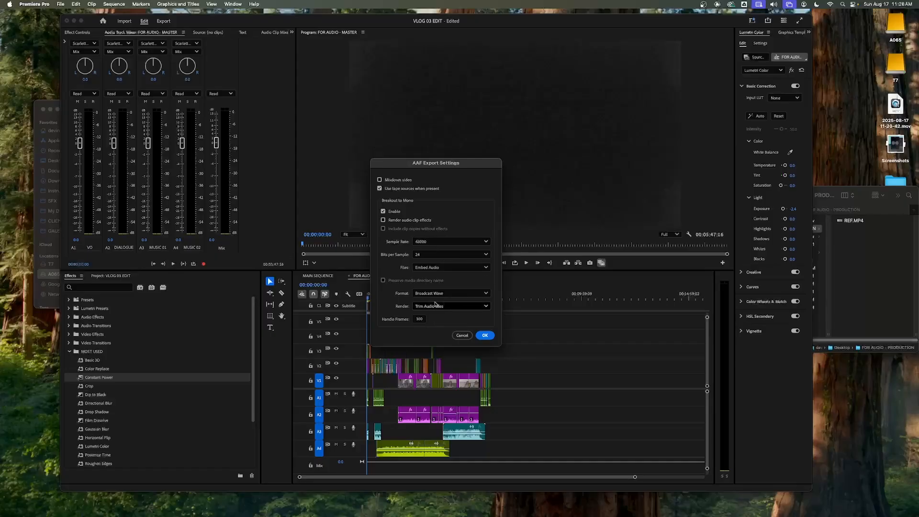
pyautogui.click(447, 307)
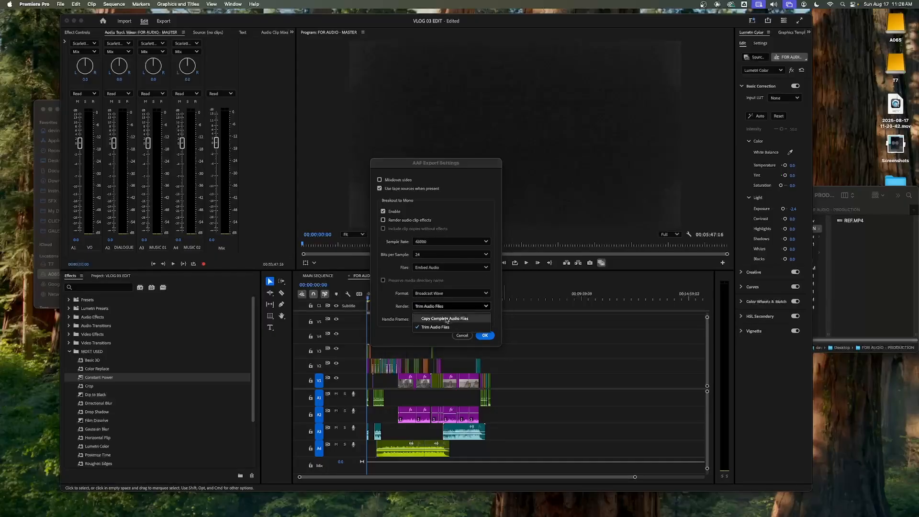
pyautogui.click(407, 313)
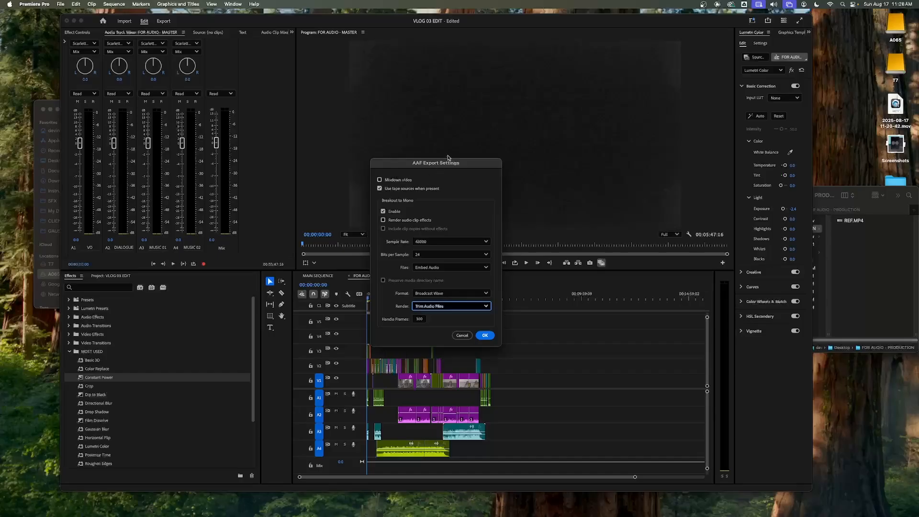
pyautogui.click(486, 335)
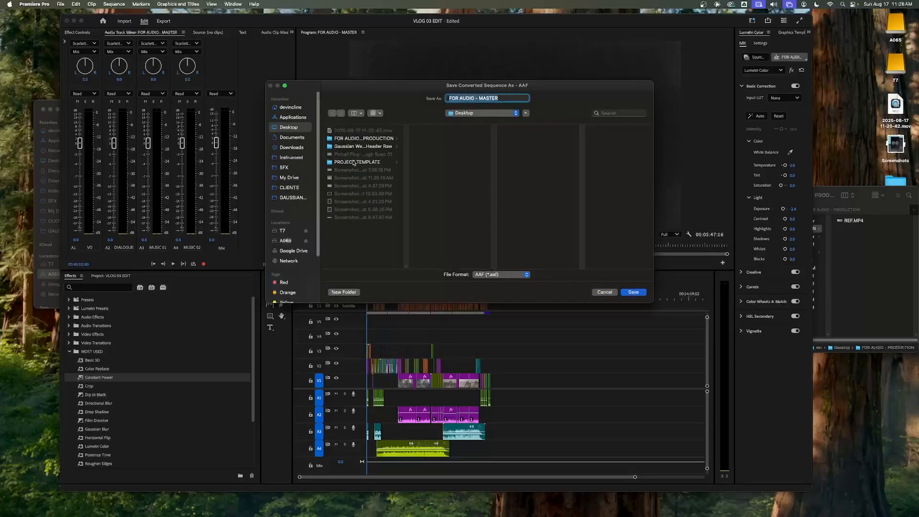
# - Save the AAF as FOR AUDIO - MASTER in the desktop's FOR AUDIO - PRODUCTION folder
pyautogui.click(366, 138)
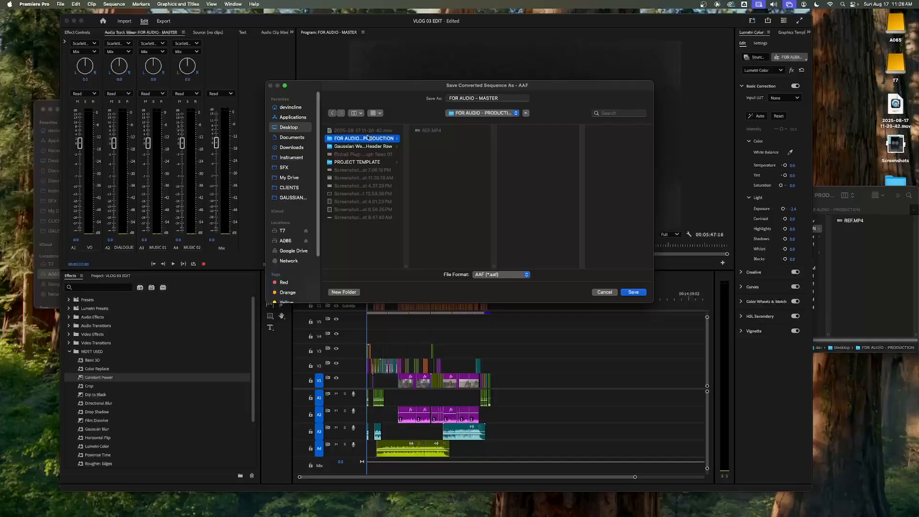
pyautogui.tripleClick(503, 97)
pyautogui.click(504, 97)
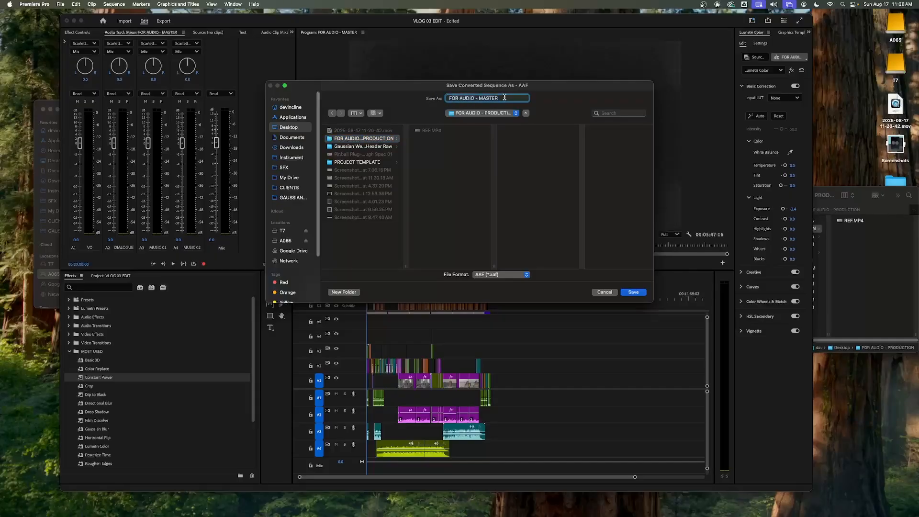
pyautogui.click(636, 293)
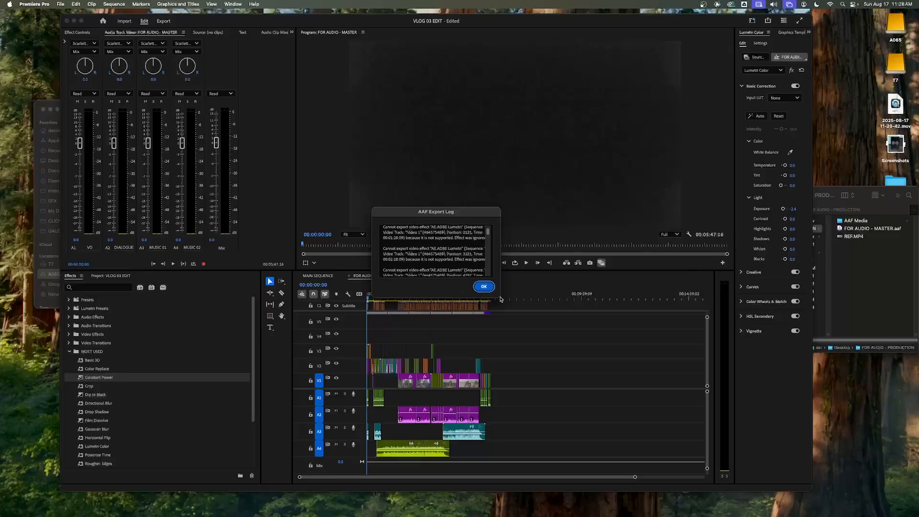
# - Read through the AAF Export Log for unsupported effects, and close it
pyautogui.scroll(-5, 491, 241)
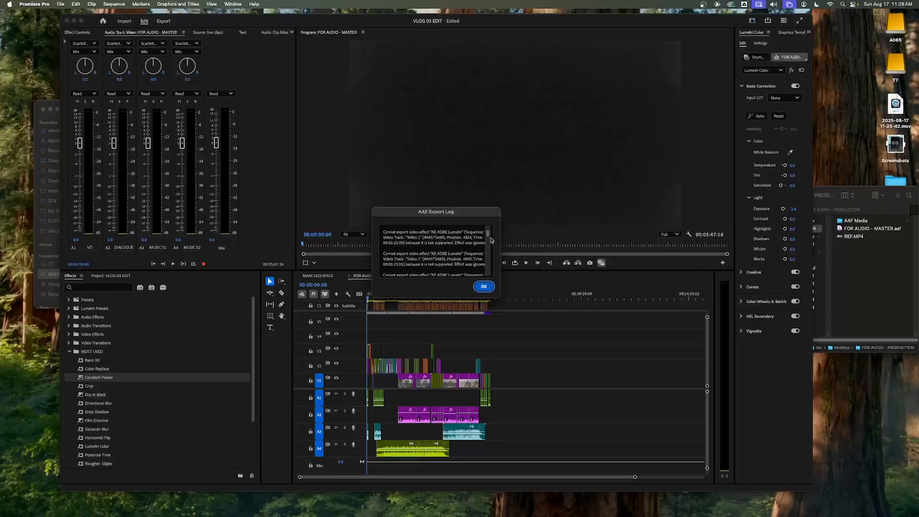
pyautogui.moveTo(489, 236); pyautogui.dragTo(489, 273)
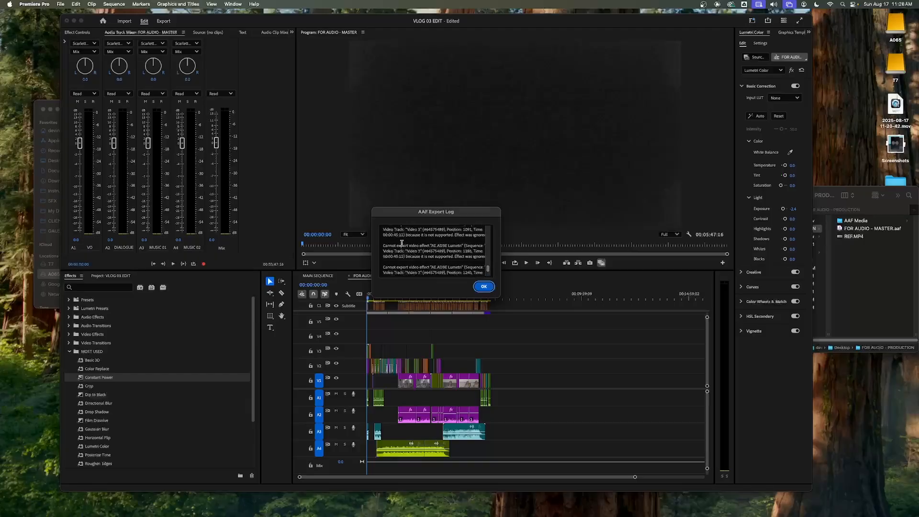
pyautogui.scroll(-10, 407, 249)
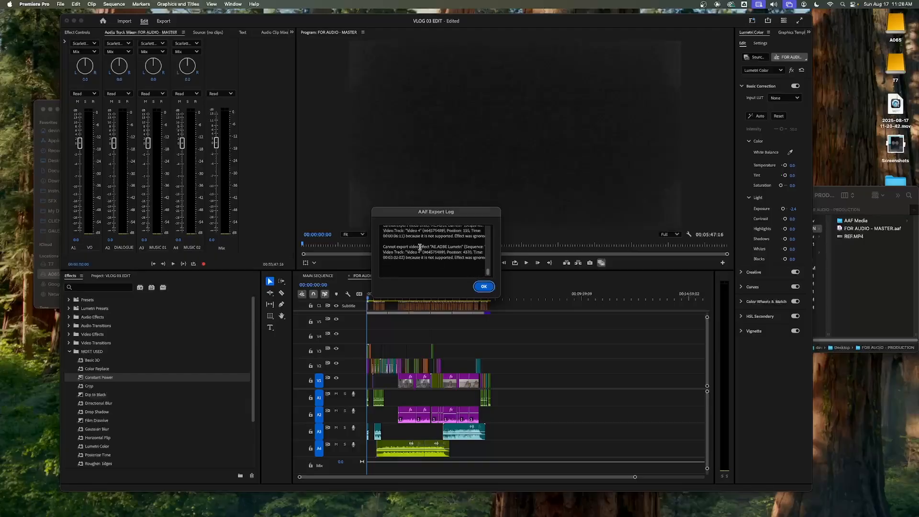
pyautogui.scroll(5, 419, 242)
pyautogui.scroll(10, 418, 248)
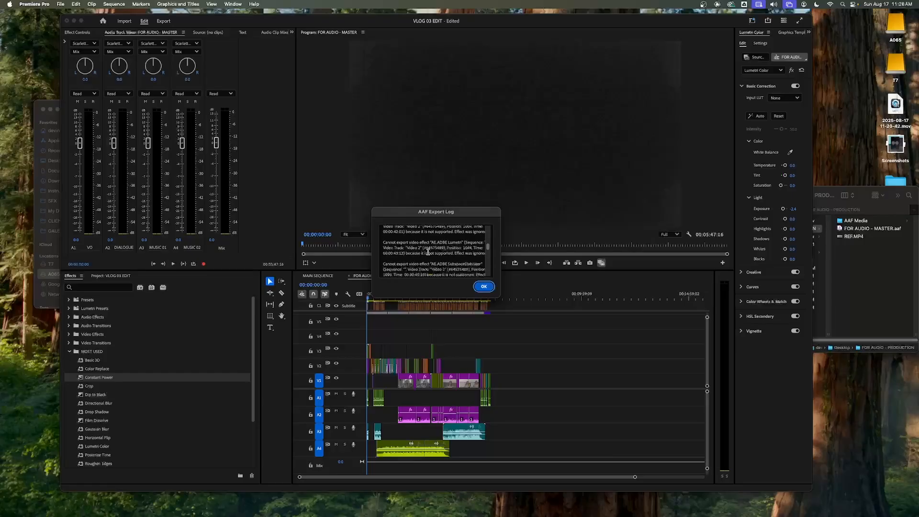
pyautogui.click(484, 287)
# - Switch to Finder and check the exported FOR AUDIO - MASTER.aaf and REF.MP4 in the FOR AUDIO - PRODUCTION folder
pyautogui.click(865, 202)
pyautogui.moveTo(865, 202); pyautogui.dragTo(772, 150)
pyautogui.click(765, 168)
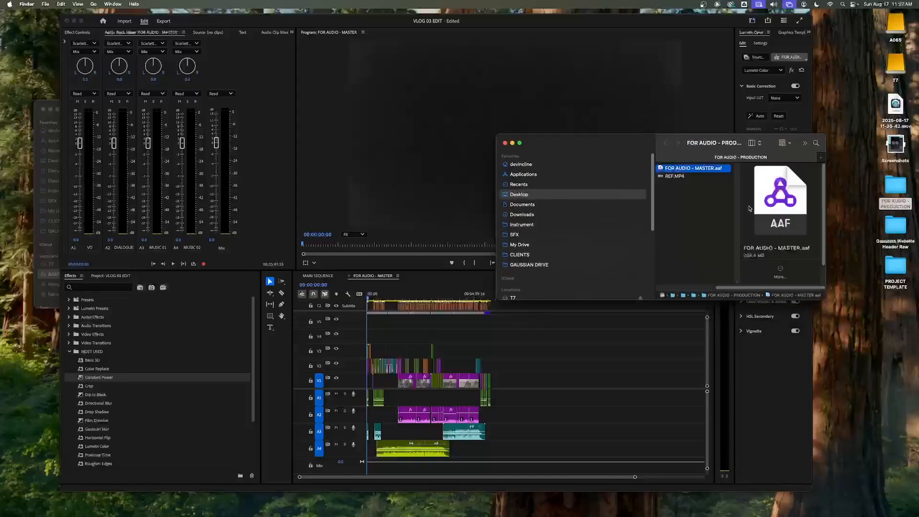
pyautogui.click(691, 177)
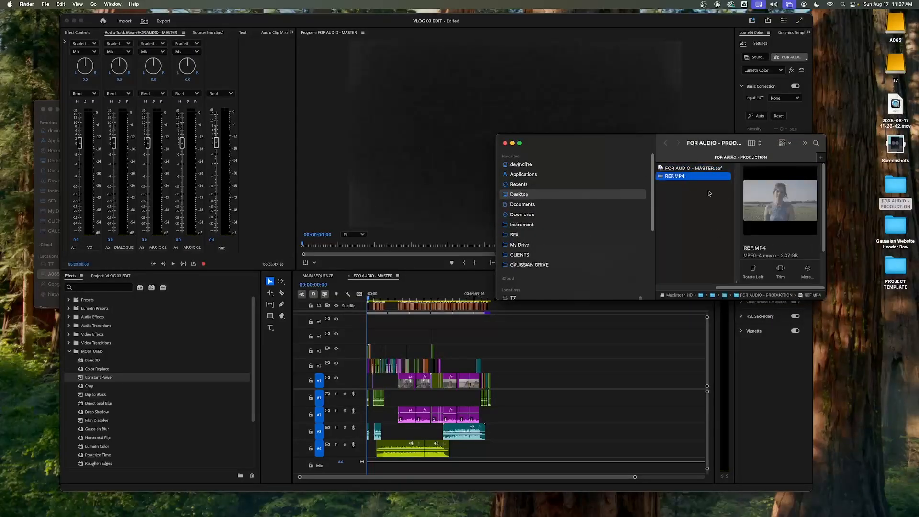
pyautogui.hscroll(-3, 696, 201)
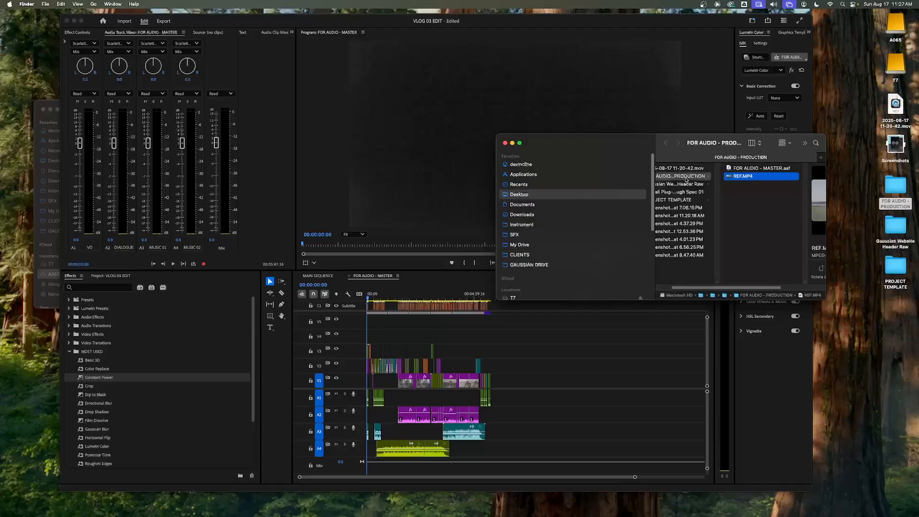
pyautogui.moveTo(698, 154); pyautogui.dragTo(775, 158)
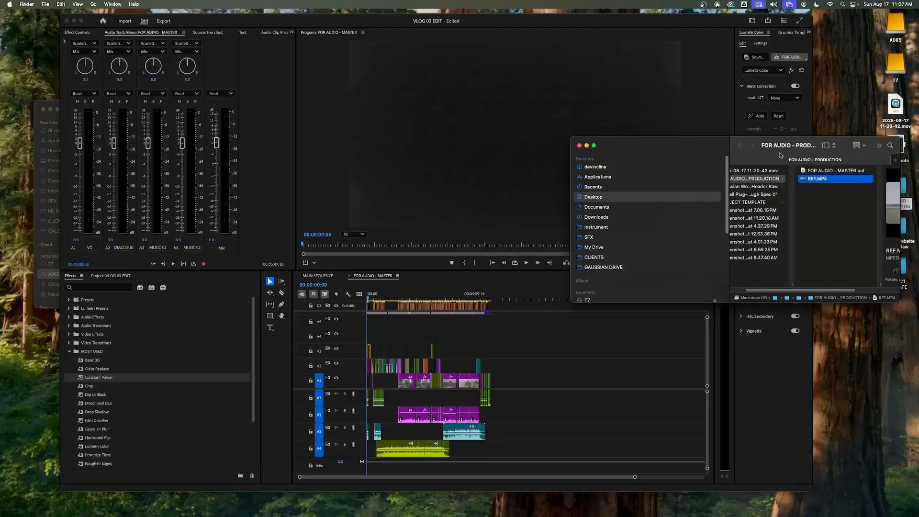
# - Switch back to Premiere Pro and show the contents of the VLOG 03 EDIT project
pyautogui.moveTo(724, 26); pyautogui.dragTo(700, 25)
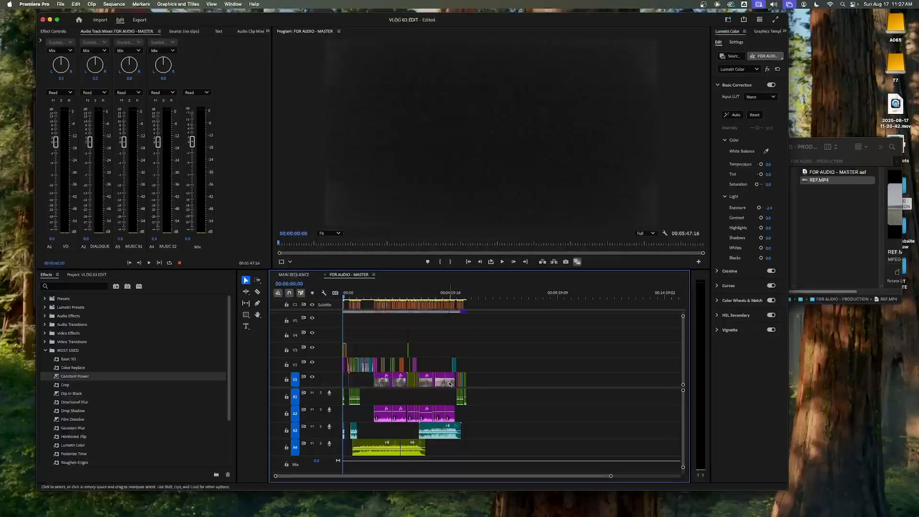
pyautogui.click(491, 376)
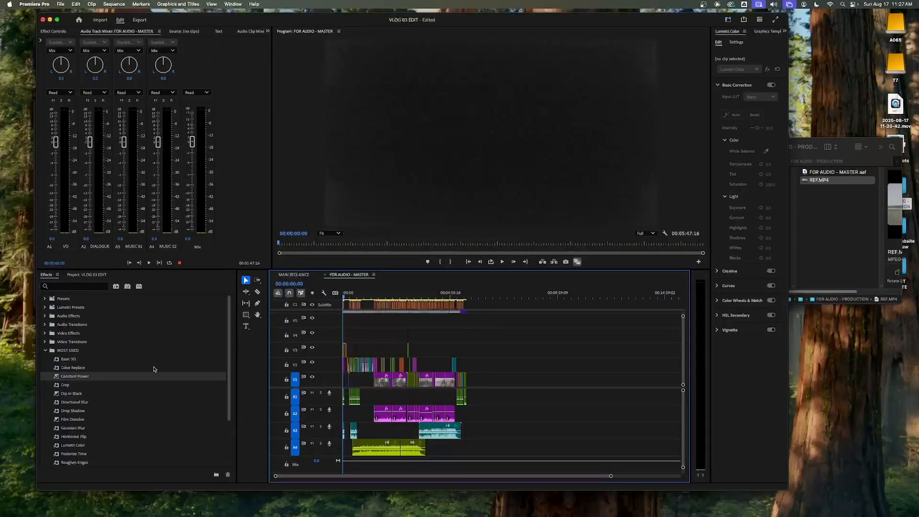
pyautogui.click(87, 275)
# - Duplicate all clips in the FOR AUDIO - MASTER timeline twice, placing the copies back to back after the original edit
pyautogui.moveTo(490, 338); pyautogui.dragTo(343, 455)
pyautogui.moveTo(377, 415); pyautogui.dragTo(509, 413)
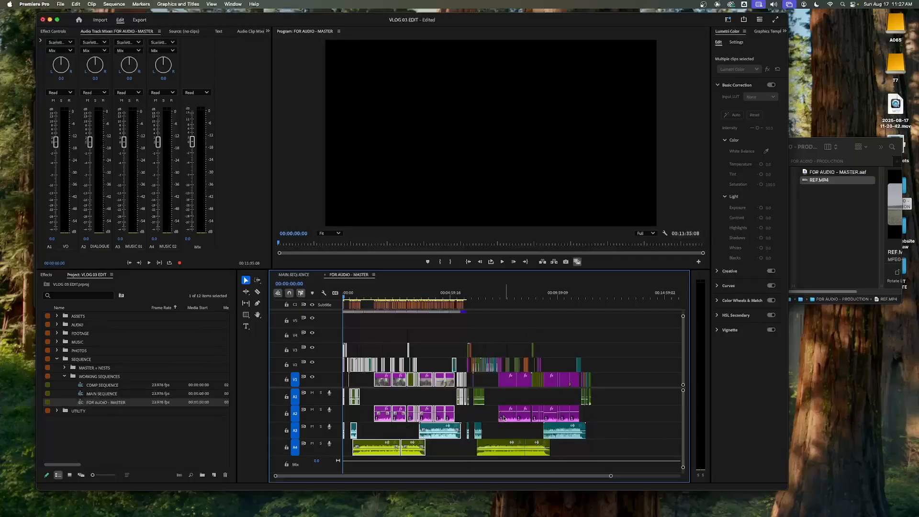
pyautogui.moveTo(425, 386); pyautogui.dragTo(659, 392)
pyautogui.click(648, 328)
pyautogui.press('-')
pyautogui.moveTo(501, 291); pyautogui.dragTo(558, 296)
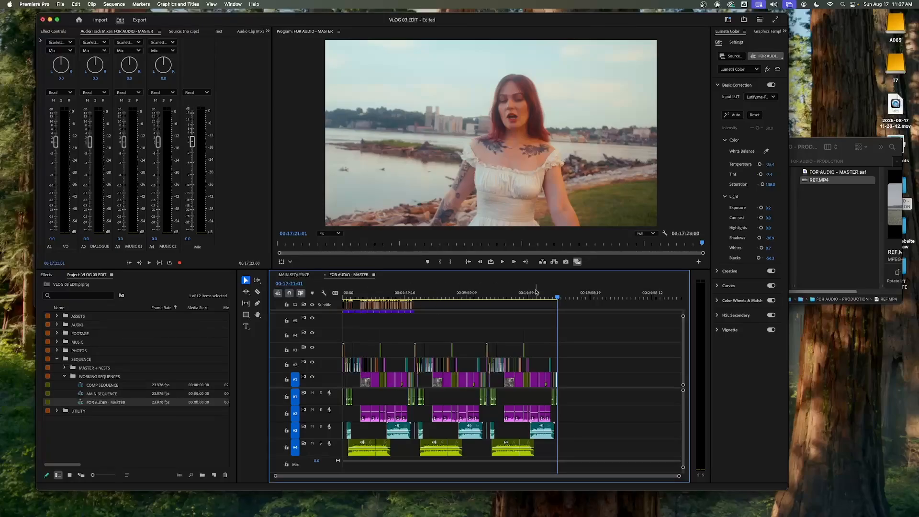
pyautogui.moveTo(522, 297); pyautogui.dragTo(282, 316)
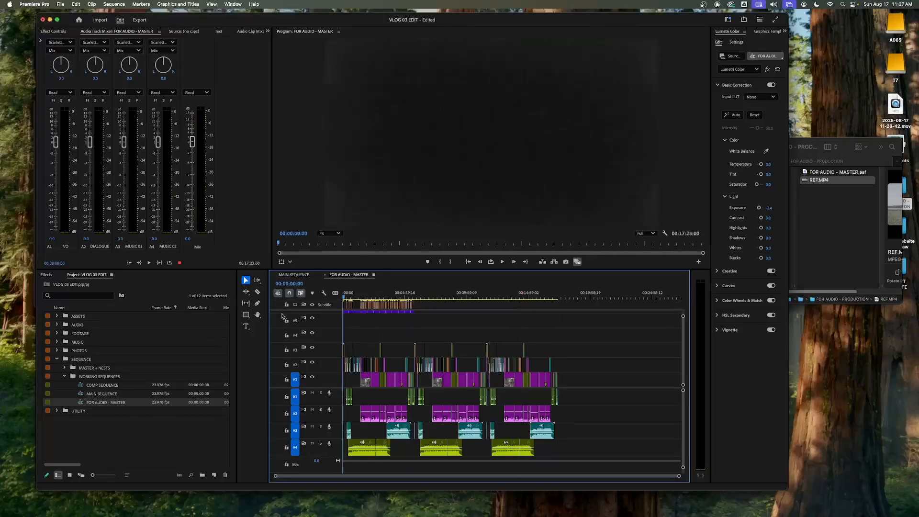
# - Duplicate the FOR AUDIO - MASTER sequence in the WORKING SEQUENCES bin and rename the copy FOR AUDIO - 01
pyautogui.click(129, 403)
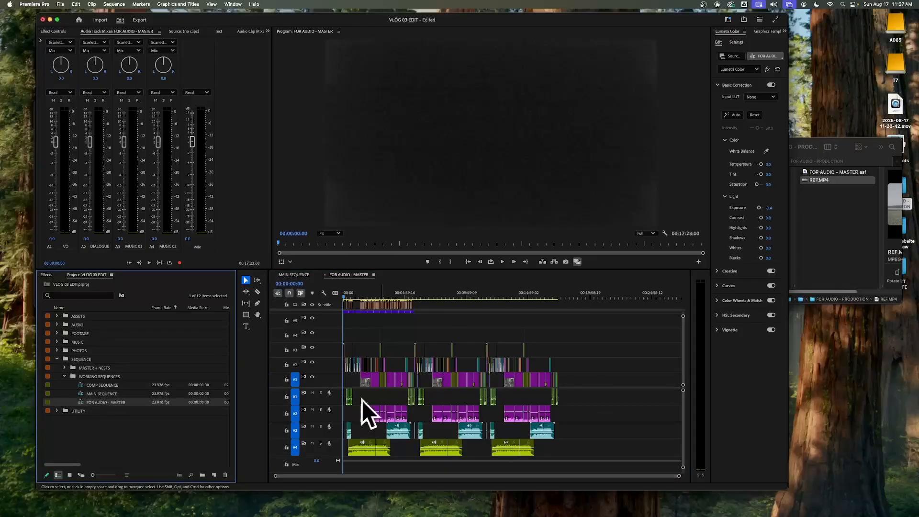
pyautogui.rightClick(121, 402)
pyautogui.click(137, 134)
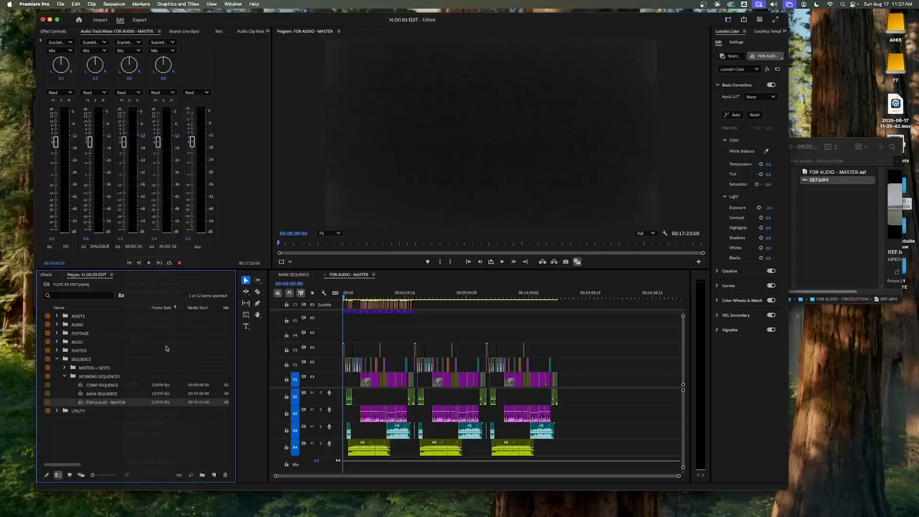
pyautogui.click(131, 404)
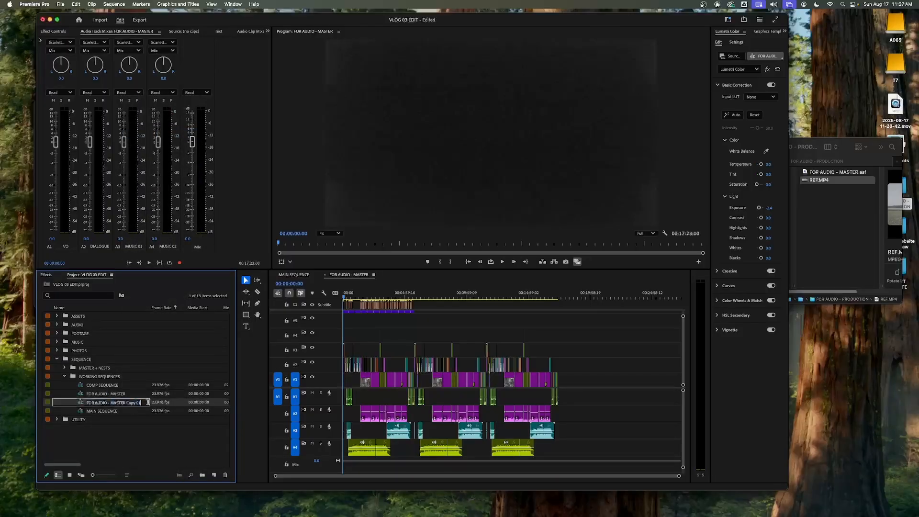
pyautogui.press('BackSpace')
pyautogui.press('BackSpace')
pyautogui.press('BackSpace')
pyautogui.press('BackSpace')
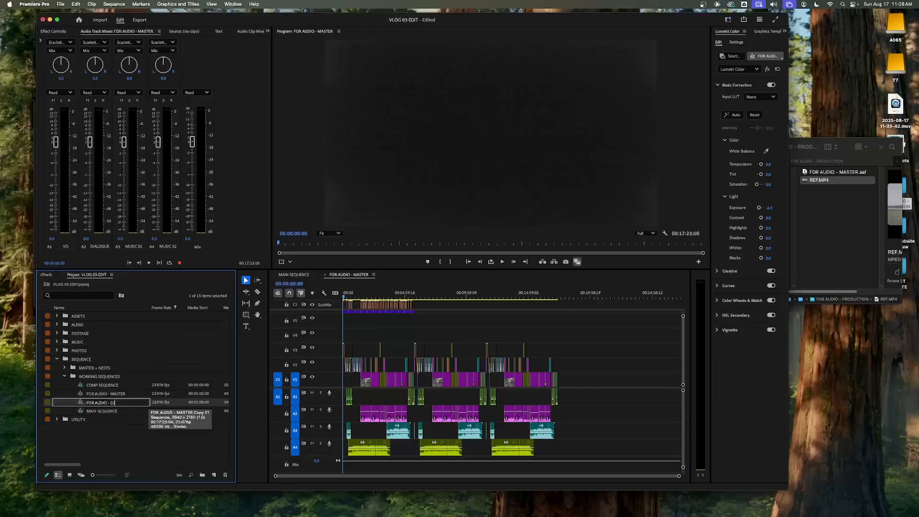
pyautogui.write('01')
pyautogui.press('Tab')
pyautogui.click(113, 404)
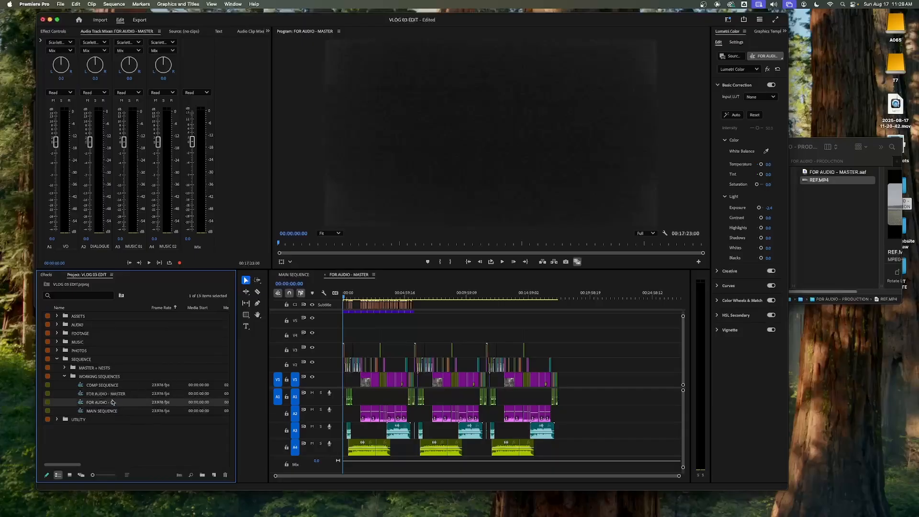
# - Locate a split point in FOR AUDIO - MASTER near 00:05:54, at the end of the PHOTO NEST clip in the second pass
pyautogui.click(395, 294)
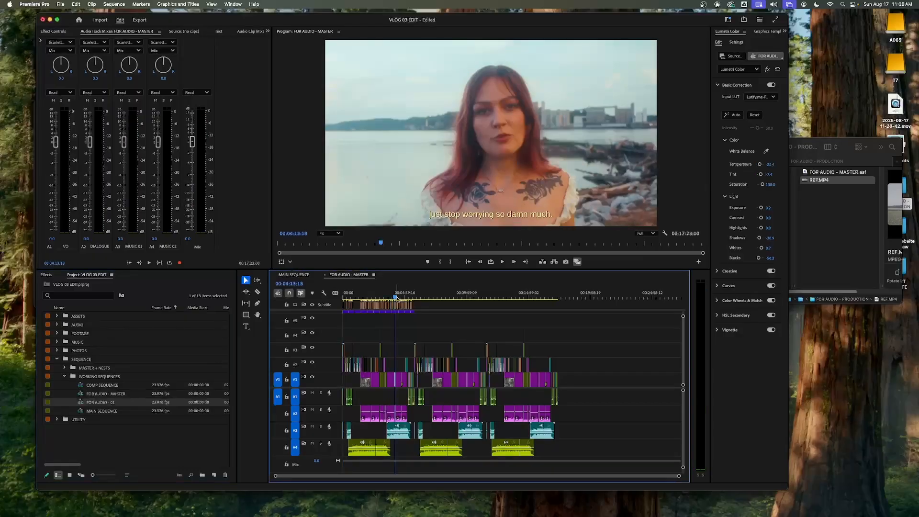
pyautogui.click(567, 296)
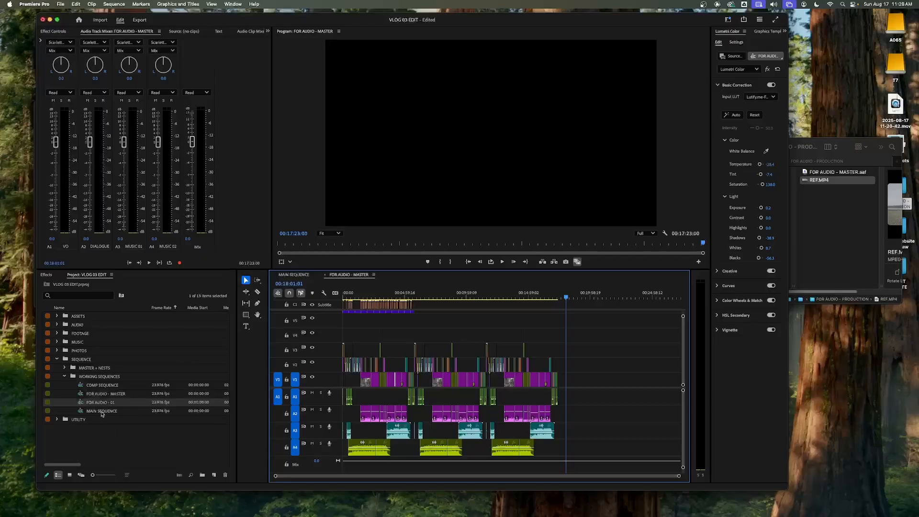
pyautogui.click(404, 297)
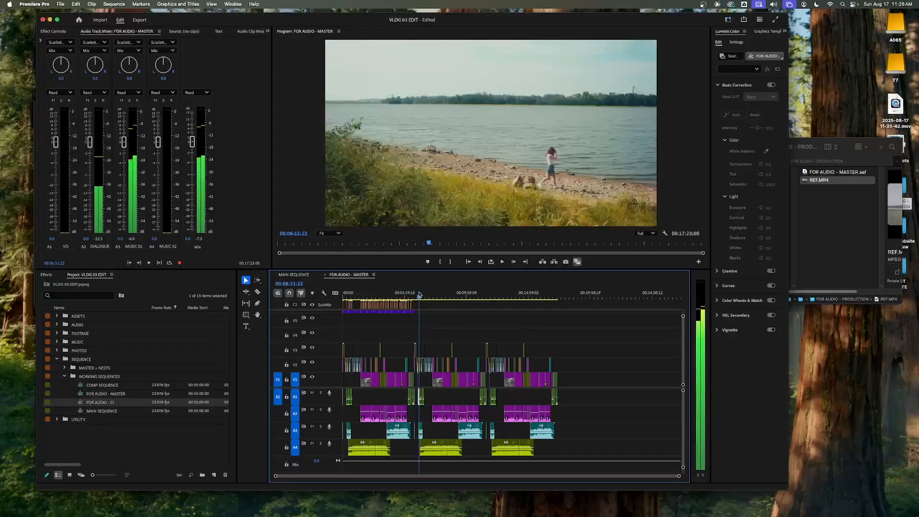
pyautogui.press('=')
pyautogui.press('=')
pyautogui.press('=')
pyautogui.press('=')
pyautogui.moveTo(467, 300); pyautogui.dragTo(493, 303)
pyautogui.click(509, 296)
pyautogui.click(506, 296)
pyautogui.click(562, 289)
pyautogui.click(606, 289)
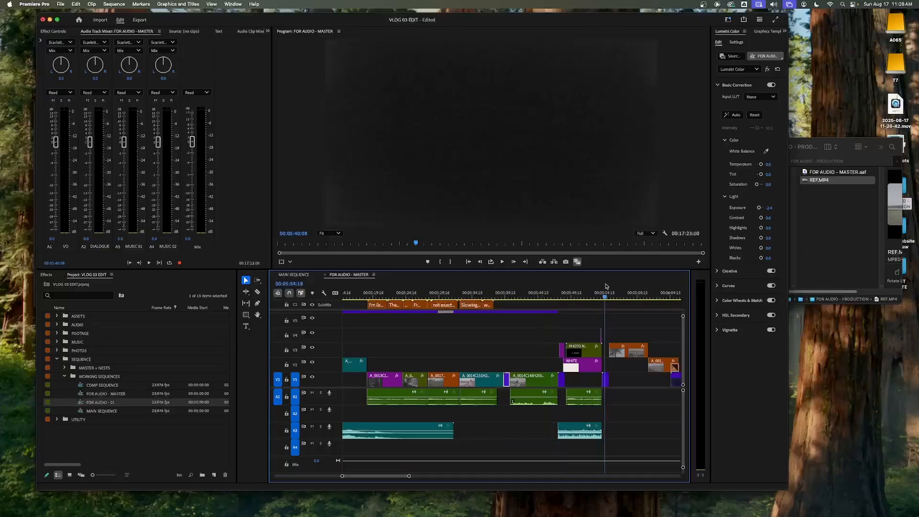
pyautogui.moveTo(606, 287); pyautogui.dragTo(601, 290)
pyautogui.press('=')
pyautogui.press('=')
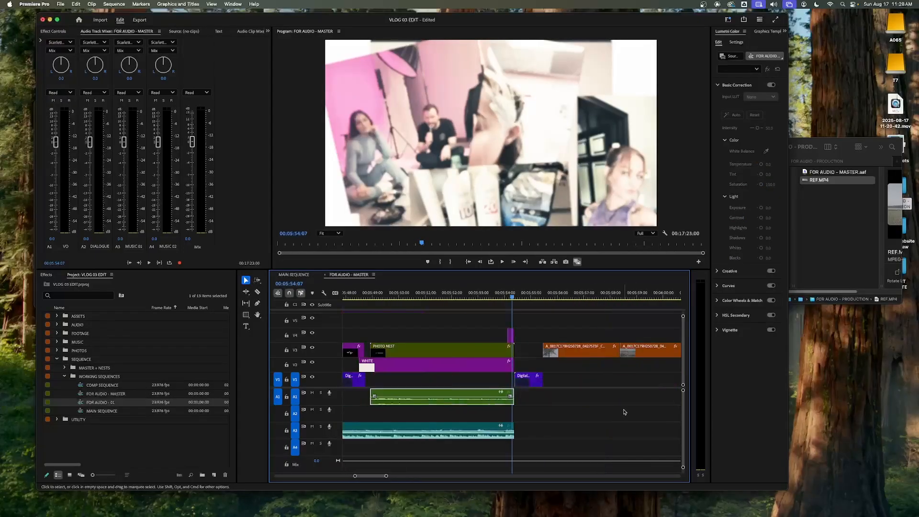
# - Place the playhead exactly on the cut at 00:05:54:09, between the PHOTO NEST clip and the digital camera noise clip
pyautogui.moveTo(522, 296); pyautogui.dragTo(531, 296)
pyautogui.click(570, 335)
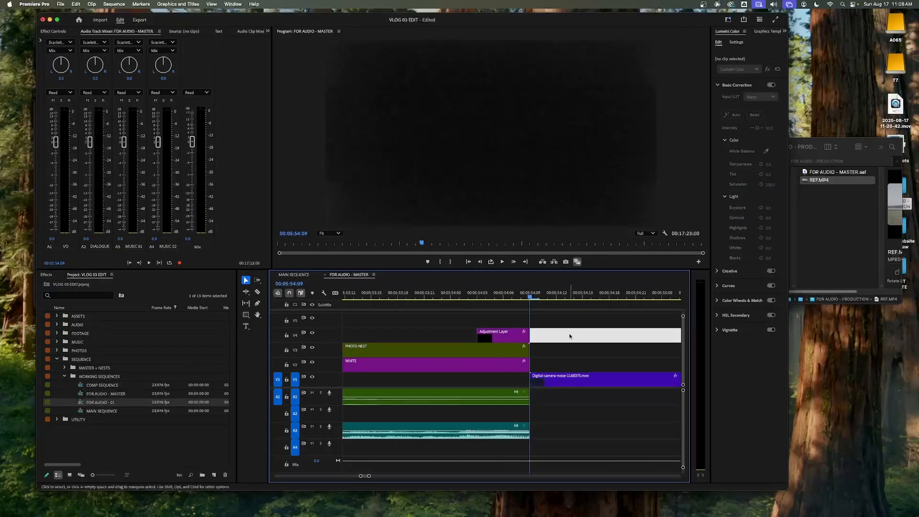
pyautogui.click(565, 347)
pyautogui.press('-')
pyautogui.press('-')
pyautogui.press('=')
pyautogui.press('=')
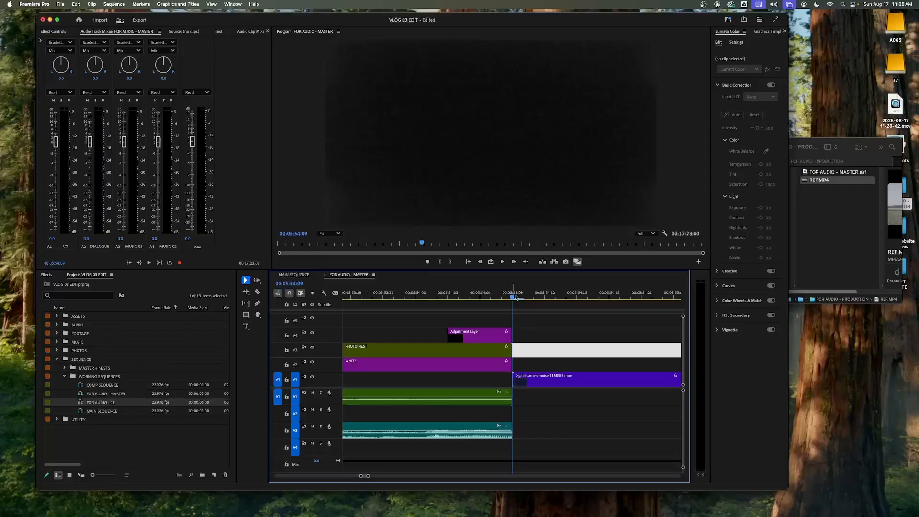
# - Add a marker at 00:05:54:09 in FOR AUDIO - MASTER and move the playhead on to 00:08:28:04
pyautogui.doubleClick(123, 393)
pyautogui.press('-')
pyautogui.press('-')
pyautogui.press('-')
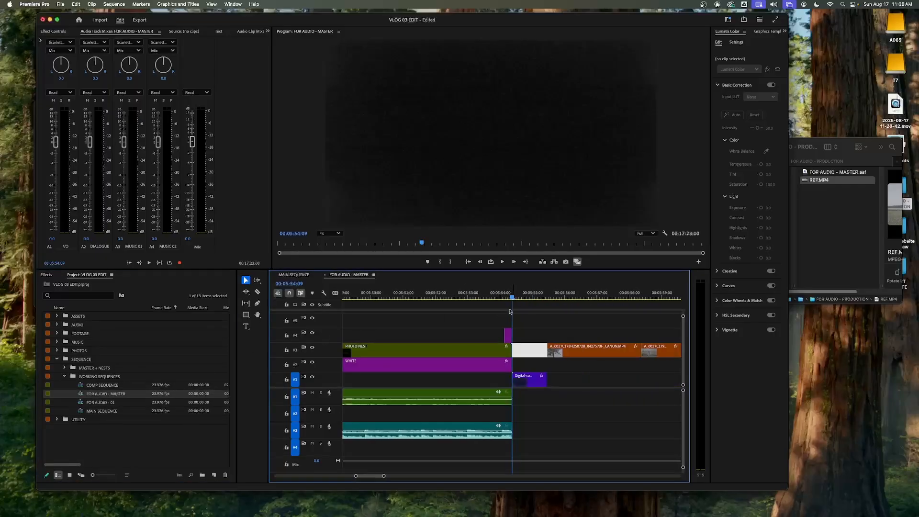
pyautogui.press('-')
pyautogui.press('-')
pyautogui.press('-')
pyautogui.press('-')
pyautogui.press('-')
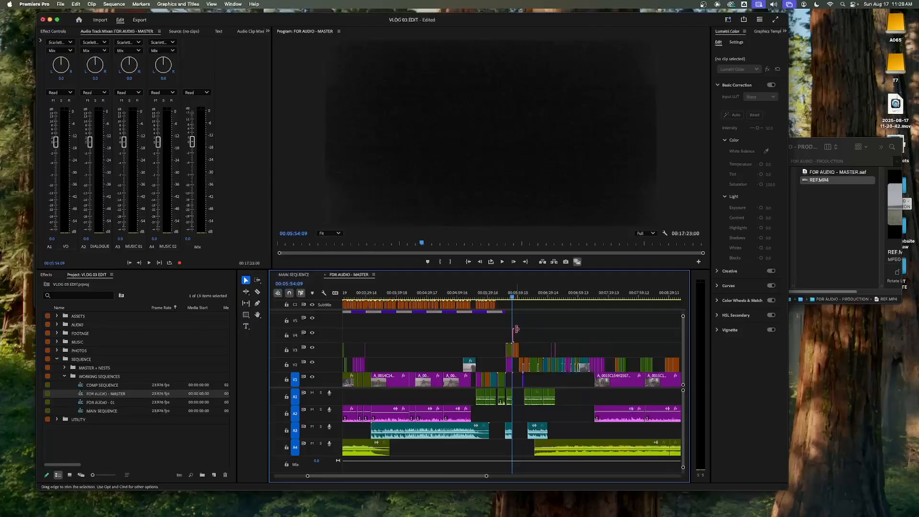
pyautogui.press('m')
pyautogui.click(624, 294)
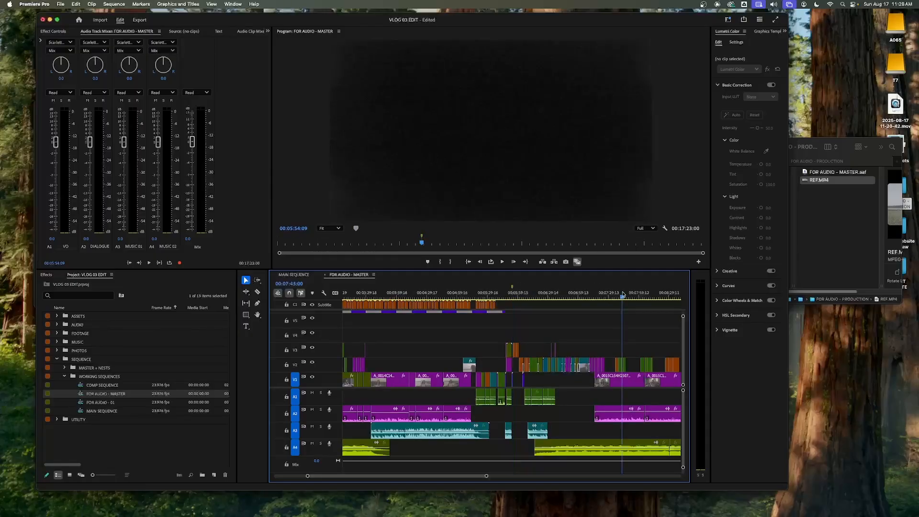
pyautogui.click(668, 294)
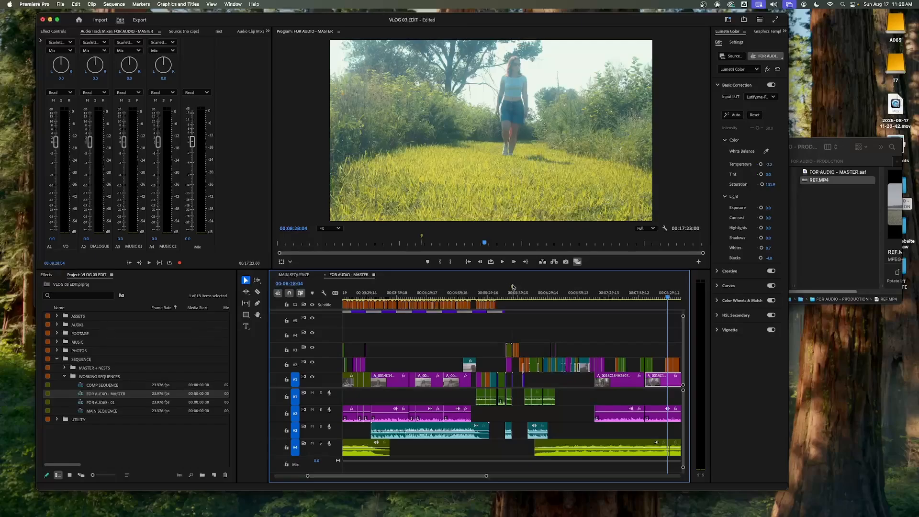
# - Open the FOR AUDIO - 01 sequence and move the playhead into the PHOTO NEST clip of the second pass
pyautogui.click(121, 402)
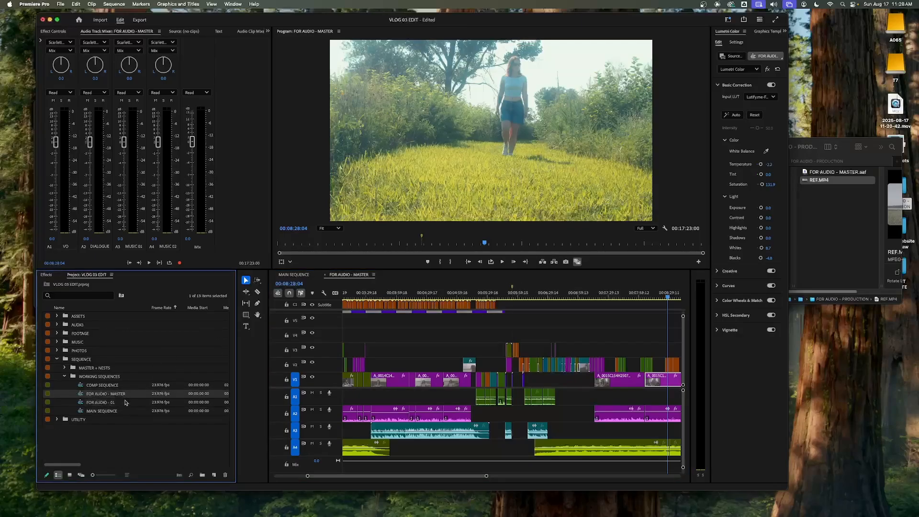
pyautogui.doubleClick(132, 403)
pyautogui.moveTo(364, 292); pyautogui.dragTo(421, 297)
pyautogui.press('=')
pyautogui.press('=')
pyautogui.press('=')
pyautogui.press('=')
pyautogui.press('=')
pyautogui.press('=')
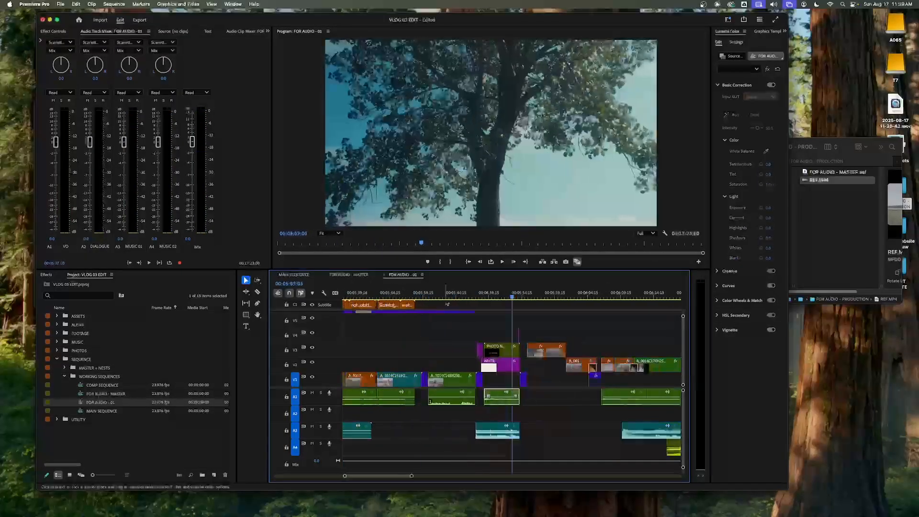
pyautogui.press('=')
# - Align the playhead in FOR AUDIO - 01 with the end of the PHOTO NEST clip at 00:05:54:09
pyautogui.moveTo(518, 298); pyautogui.dragTo(543, 304)
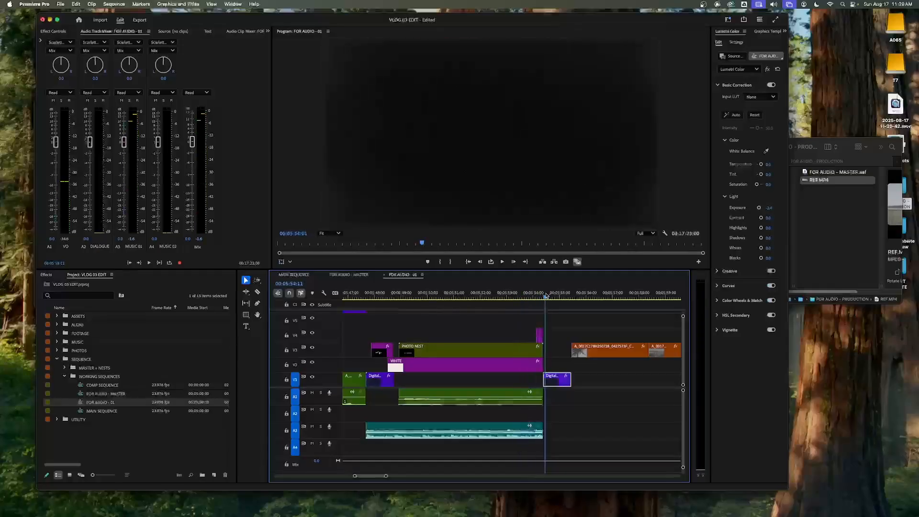
pyautogui.press('=')
pyautogui.press('=')
pyautogui.press('=')
pyautogui.press('Right')
pyautogui.press('Left')
pyautogui.press('Left')
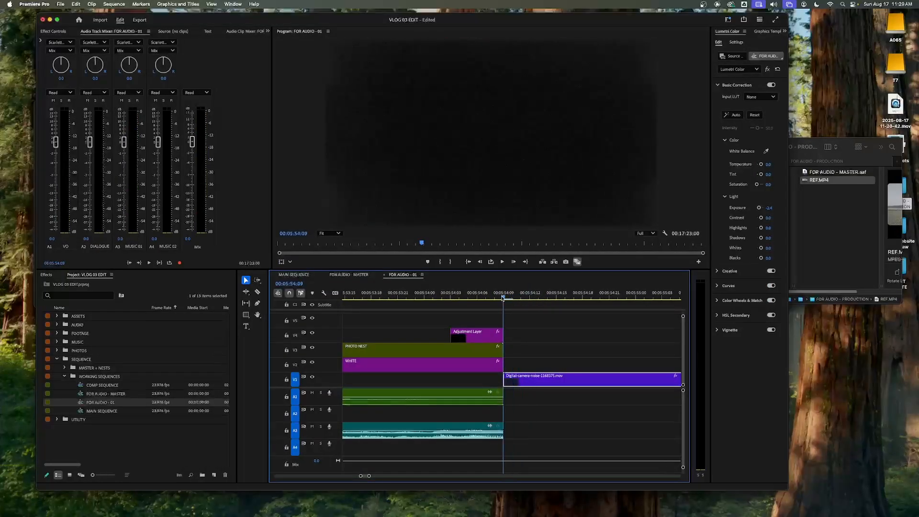
# - Select all clips on every track after 00:05:54:09 with Track Select Forward and delete them from FOR AUDIO - 01
pyautogui.click(533, 380)
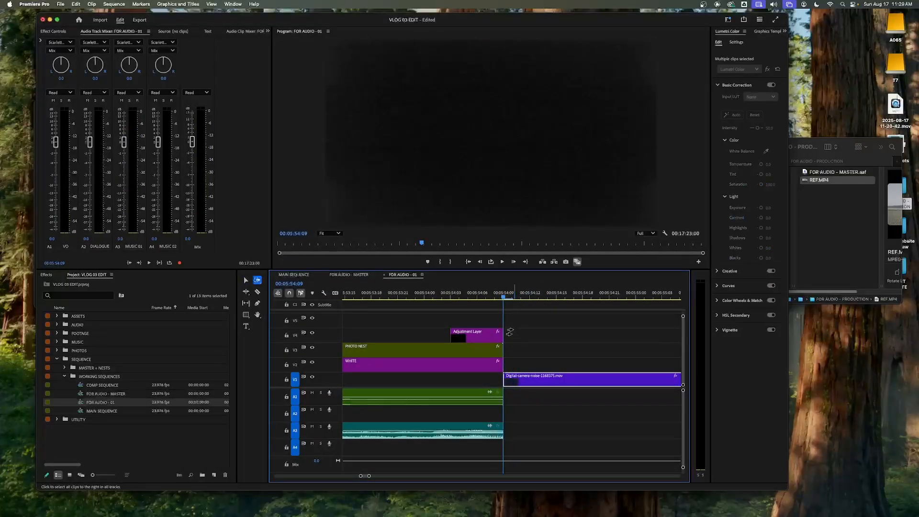
pyautogui.press('-')
pyautogui.press('-')
pyautogui.press('-')
pyautogui.press('-')
pyautogui.press('-')
pyautogui.press('-')
pyautogui.press('-')
pyautogui.press('-')
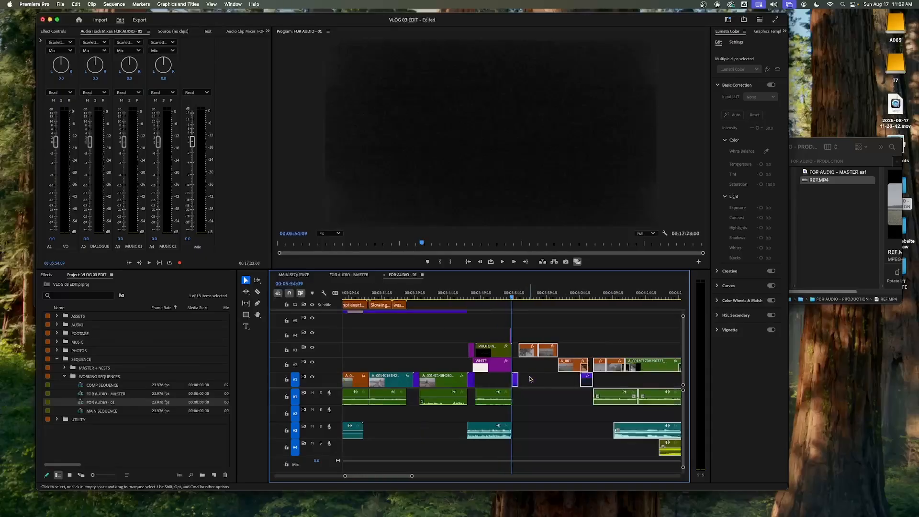
pyautogui.press('-')
pyautogui.press('Delete')
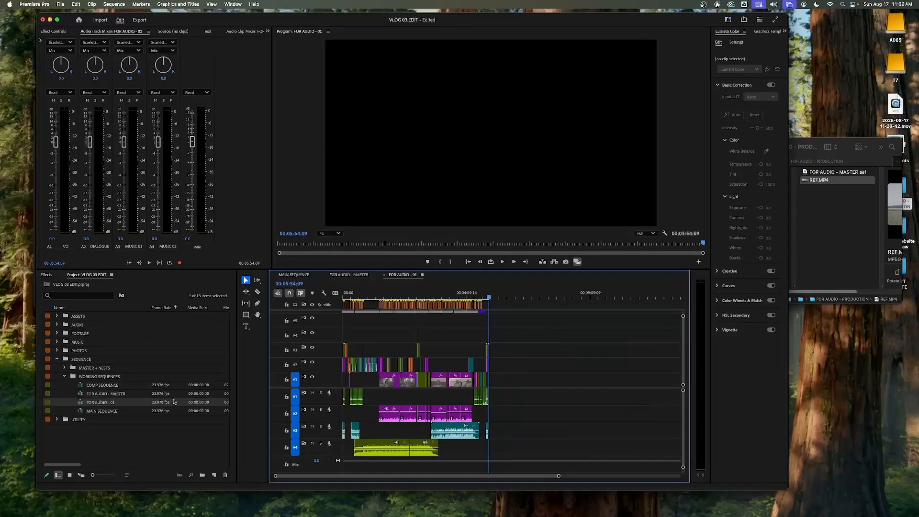
# - Duplicate the FOR AUDIO - MASTER sequence again and rename the copy FOR AUDIO - 02
pyautogui.click(132, 395)
pyautogui.rightClick(128, 397)
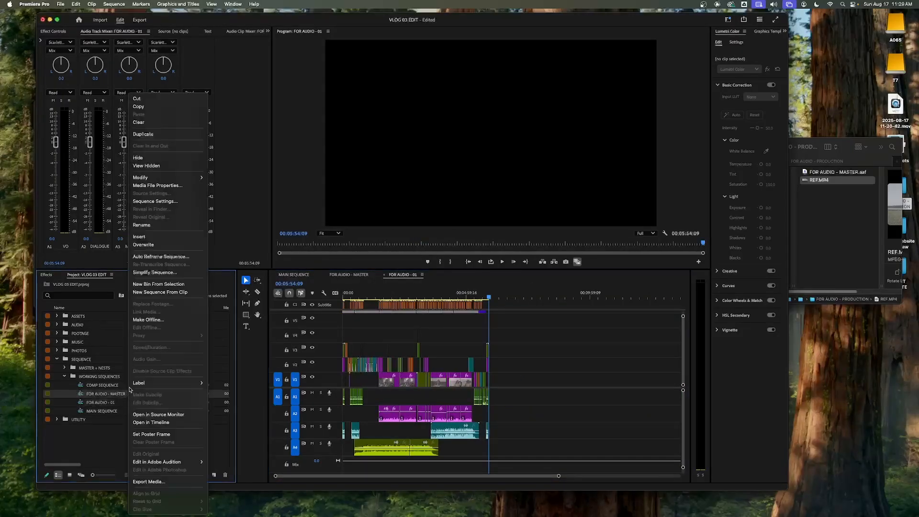
pyautogui.click(118, 391)
pyautogui.click(136, 385)
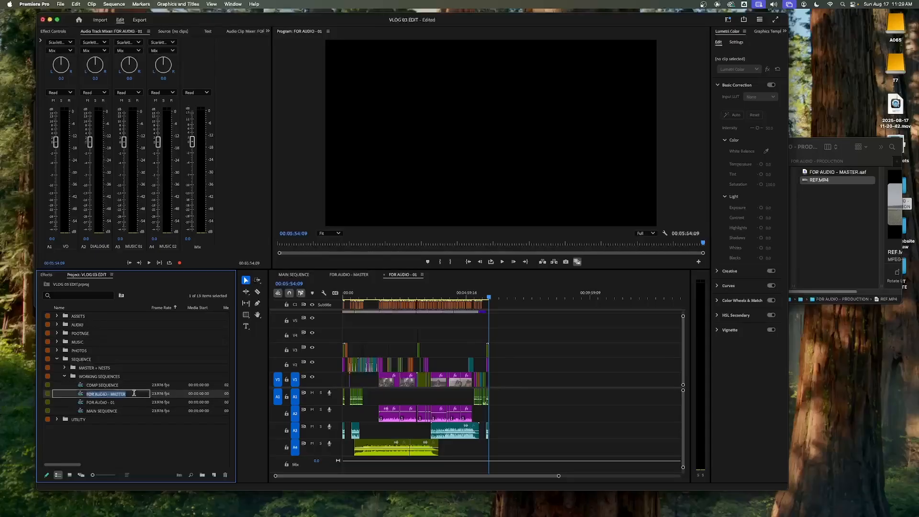
pyautogui.doubleClick(136, 393)
pyautogui.rightClick(139, 394)
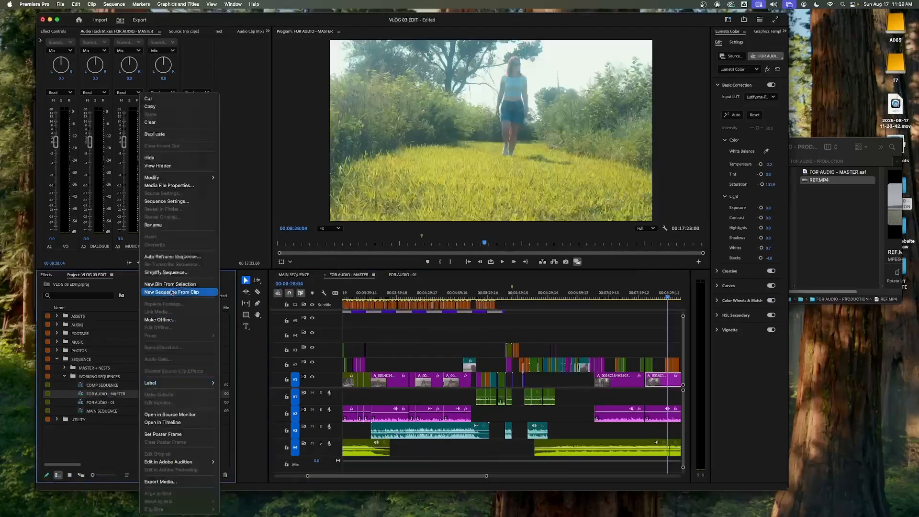
pyautogui.click(193, 135)
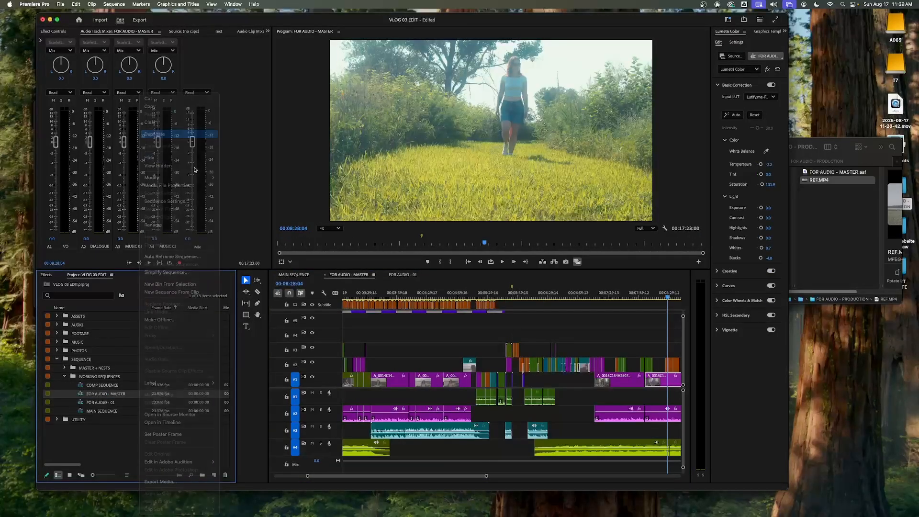
pyautogui.click(138, 412)
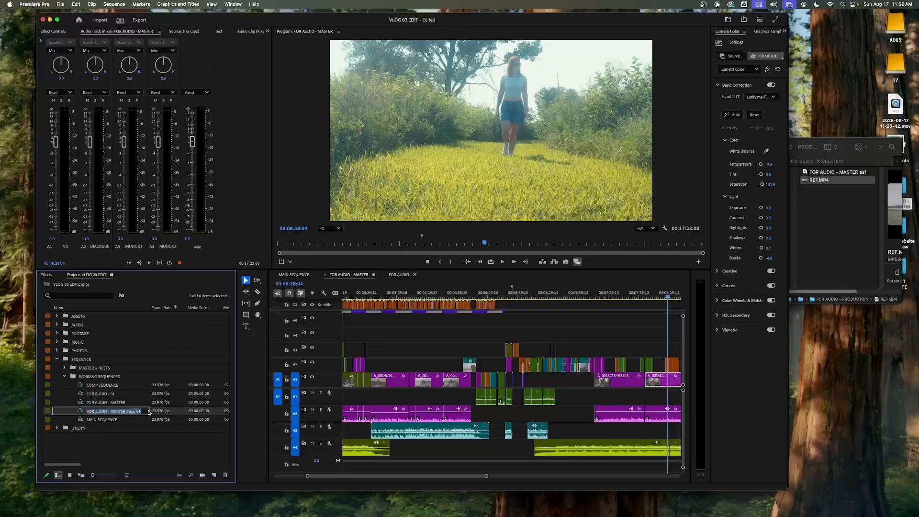
pyautogui.moveTo(142, 412); pyautogui.dragTo(116, 412)
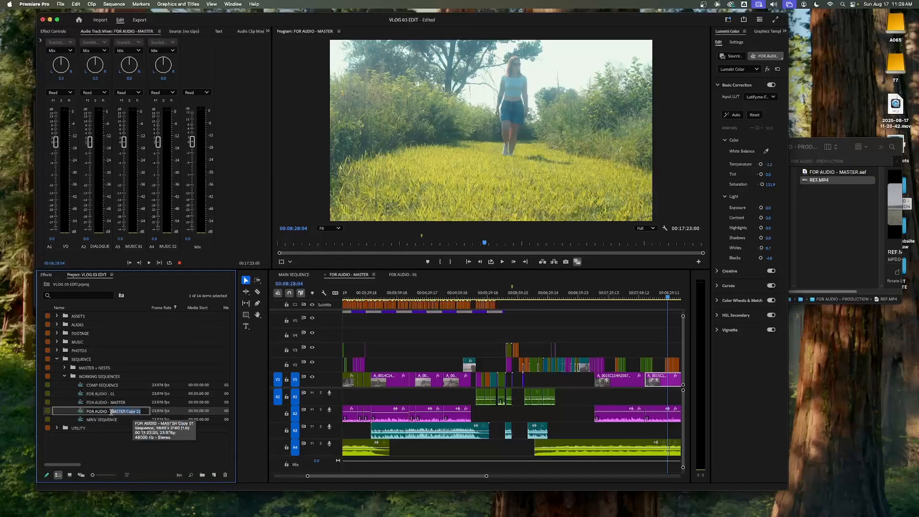
pyautogui.write('02')
pyautogui.press('Return')
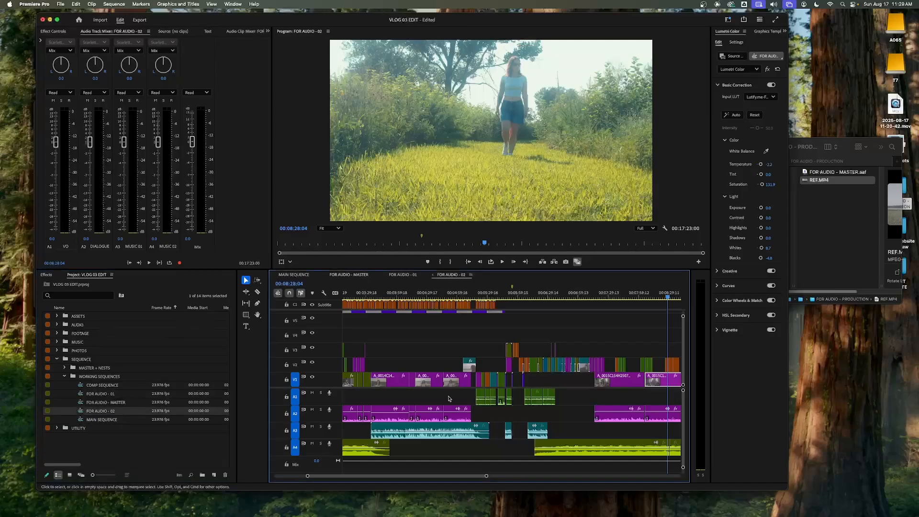
# - Move the playhead in FOR AUDIO - 02 to the Digital-camera clip near the start of the second pass, at about 00:06:04
pyautogui.press('-')
pyautogui.press('-')
pyautogui.press('-')
pyautogui.click(418, 294)
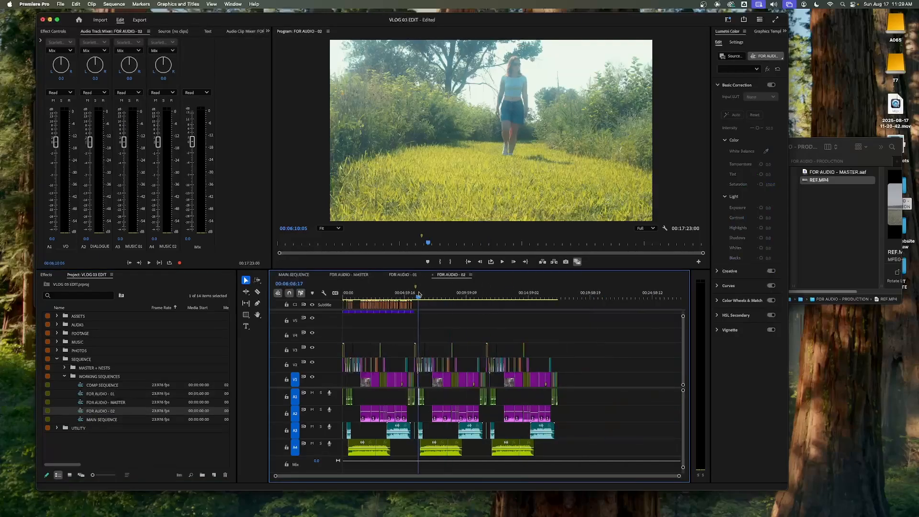
pyautogui.press('=')
pyautogui.press('=')
pyautogui.press('=')
pyautogui.press('=')
pyautogui.press('=')
pyautogui.press('=')
pyautogui.click(619, 295)
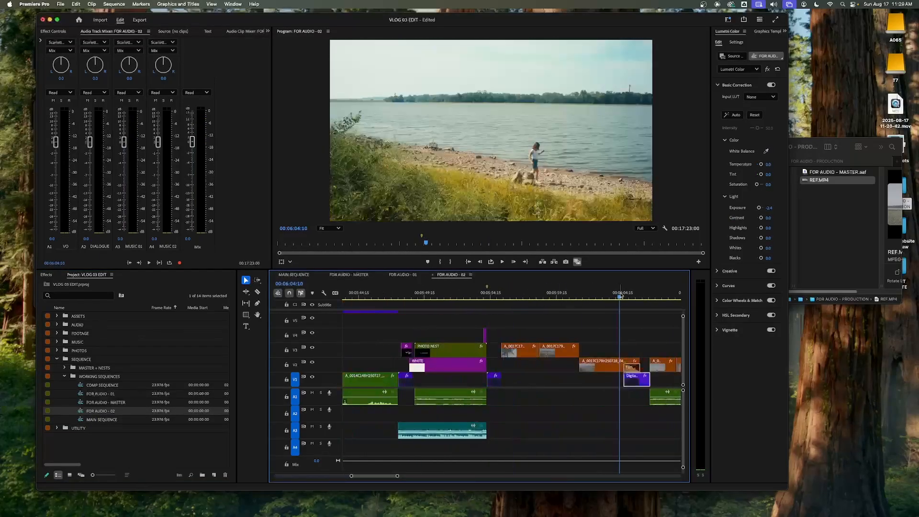
# - Play through the Digital-camera clip and park the playhead at 00:06:06:17, where the second pass's first A1 audio clip begins
pyautogui.press('-')
pyautogui.press('space')
pyautogui.press('=')
pyautogui.press('=')
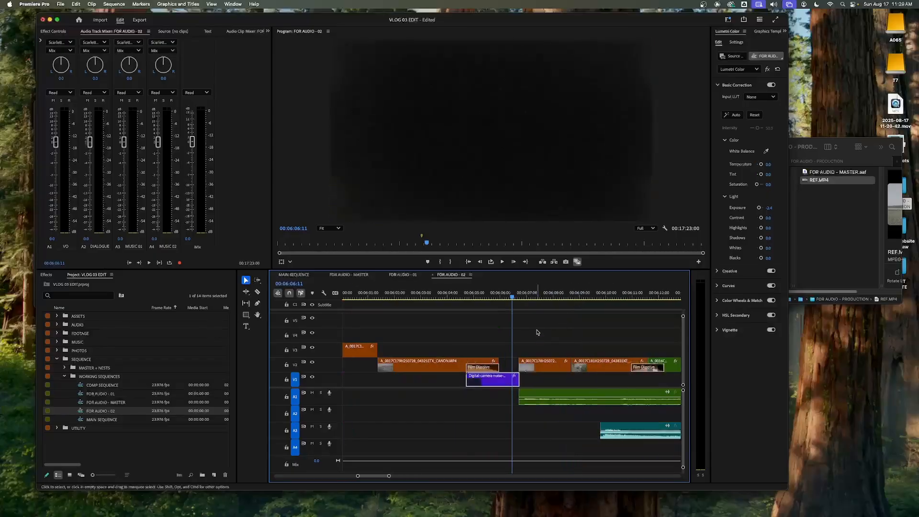
pyautogui.press('space')
pyautogui.press('-')
pyautogui.press('-')
pyautogui.press('-')
pyautogui.press('-')
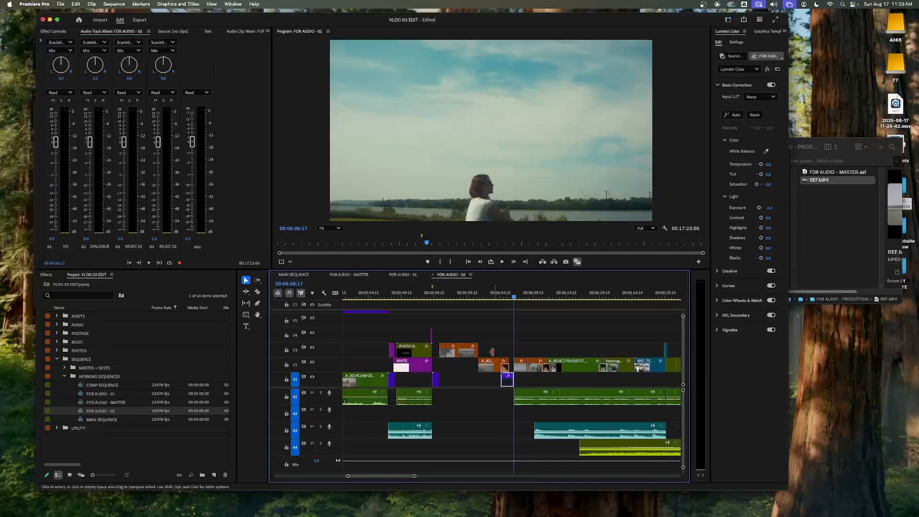
# - Select the video and audio clips before the second pass in FOR AUDIO - 02 and delete them
pyautogui.moveTo(511, 329); pyautogui.dragTo(325, 455)
pyautogui.press('-')
pyautogui.press('Delete')
# - Move the playhead in FOR AUDIO - 02 to the end of the second pass, at 00:11:42:15
pyautogui.press('-')
pyautogui.press('-')
pyautogui.press('-')
pyautogui.moveTo(454, 293); pyautogui.dragTo(577, 298)
pyautogui.press('=')
pyautogui.press('=')
pyautogui.press('=')
pyautogui.press('=')
pyautogui.press('-')
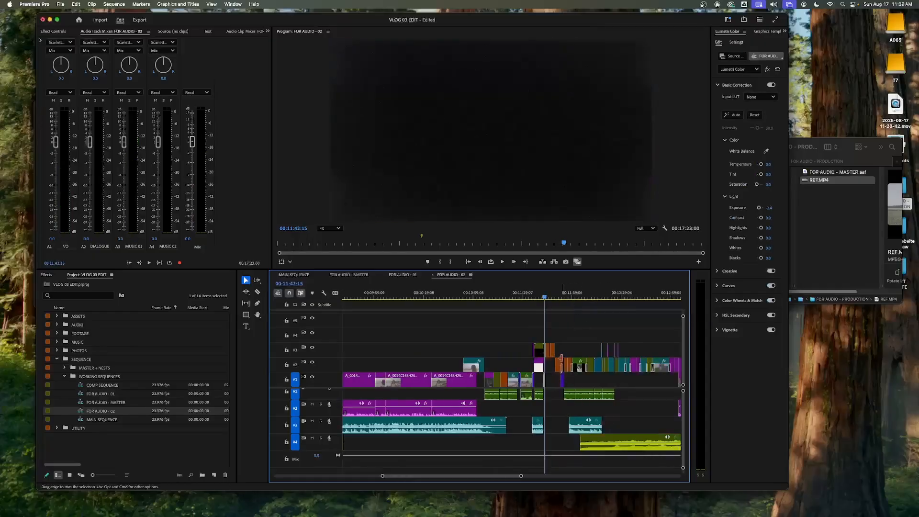
# - Select all clips after the second pass with Track Select Forward and delete them from FOR AUDIO - 02
pyautogui.press('a')
pyautogui.click(549, 330)
pyautogui.press('v')
pyautogui.press('Delete')
pyautogui.press('\\')
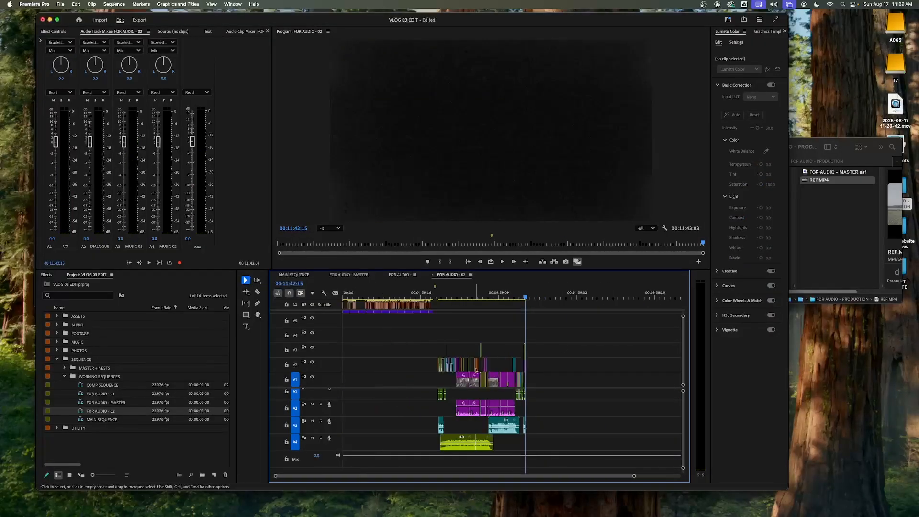
# - Duplicate the FOR AUDIO - MASTER sequence and rename the copy FOR AUDIO - 03
pyautogui.click(99, 410)
pyautogui.click(133, 403)
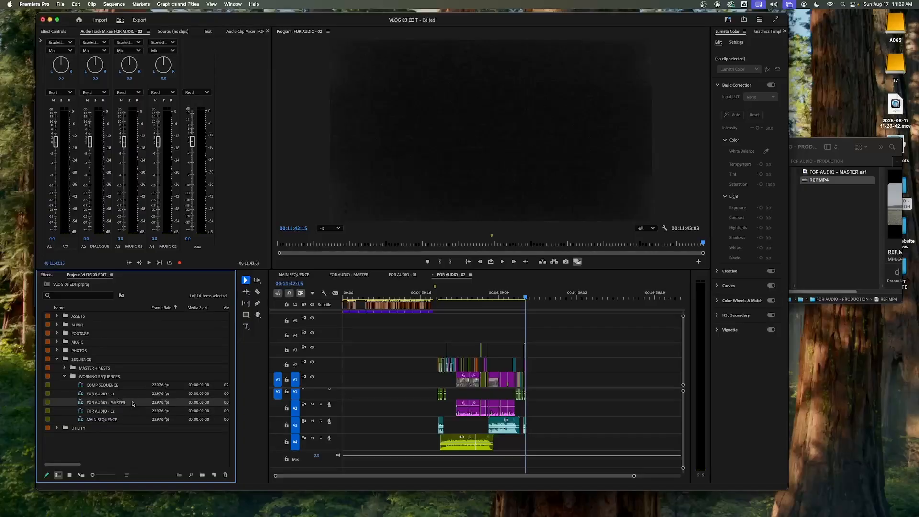
pyautogui.doubleClick(130, 404)
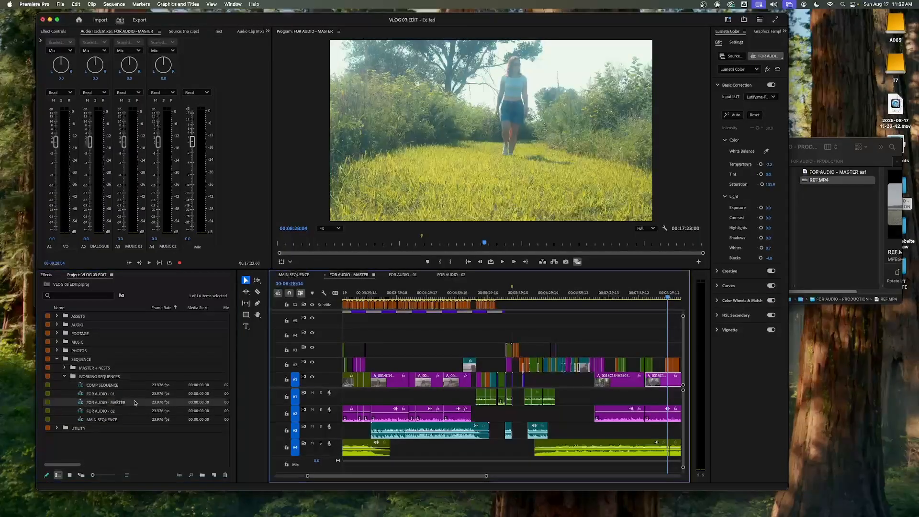
pyautogui.rightClick(139, 405)
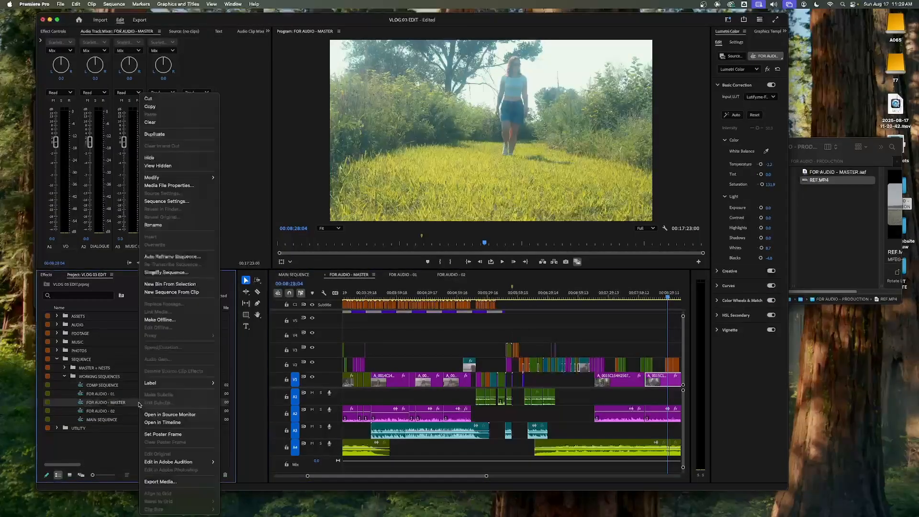
pyautogui.click(163, 135)
pyautogui.click(142, 420)
pyautogui.moveTo(143, 420); pyautogui.dragTo(114, 421)
pyautogui.write('03')
pyautogui.press('Tab')
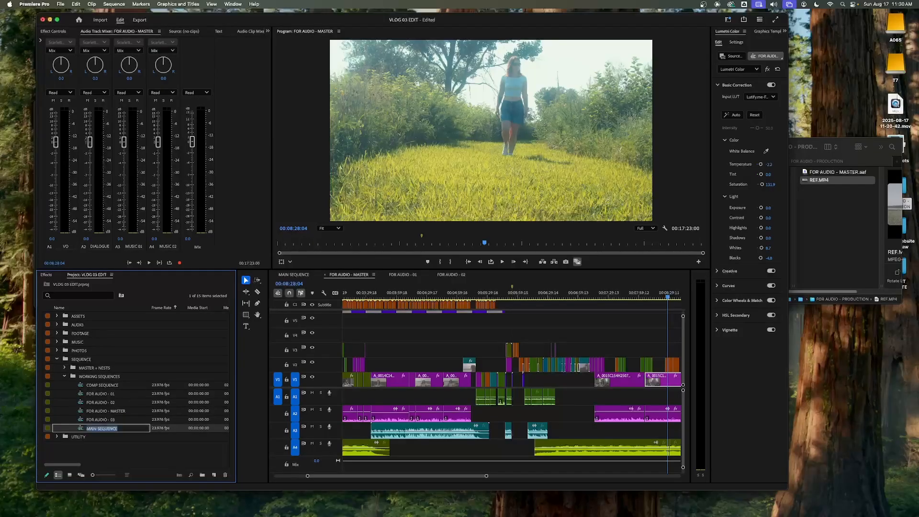
# - Open the FOR AUDIO - 03 sequence and return its playhead to 00:00:00:00
pyautogui.doubleClick(120, 421)
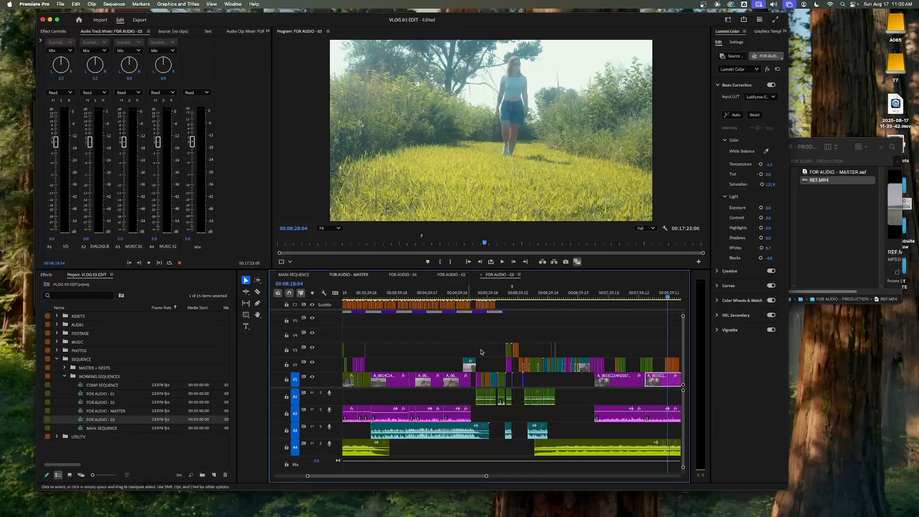
pyautogui.click(139, 411)
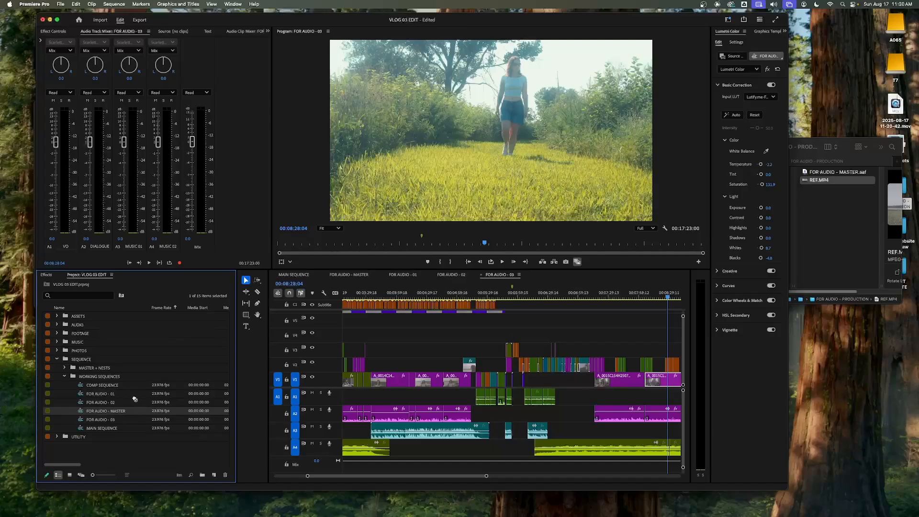
pyautogui.click(126, 393)
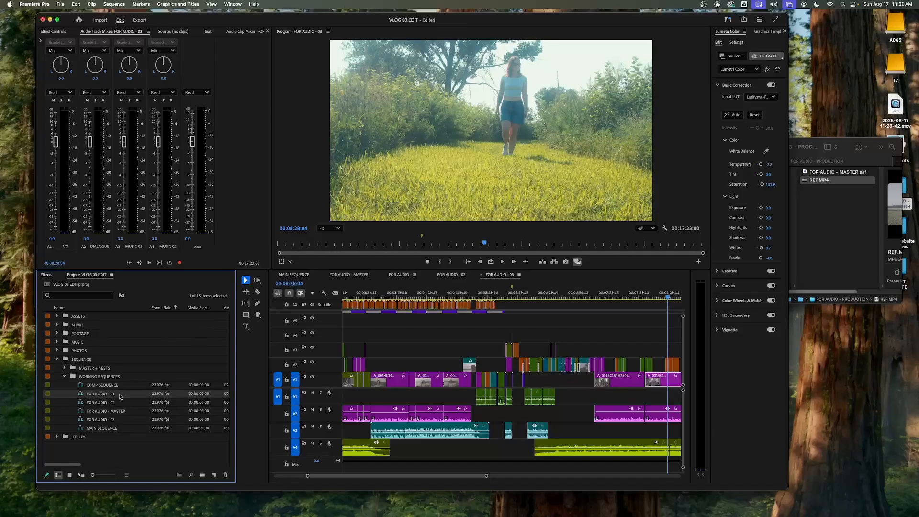
pyautogui.click(440, 345)
pyautogui.press('-')
pyautogui.press('-')
pyautogui.press('-')
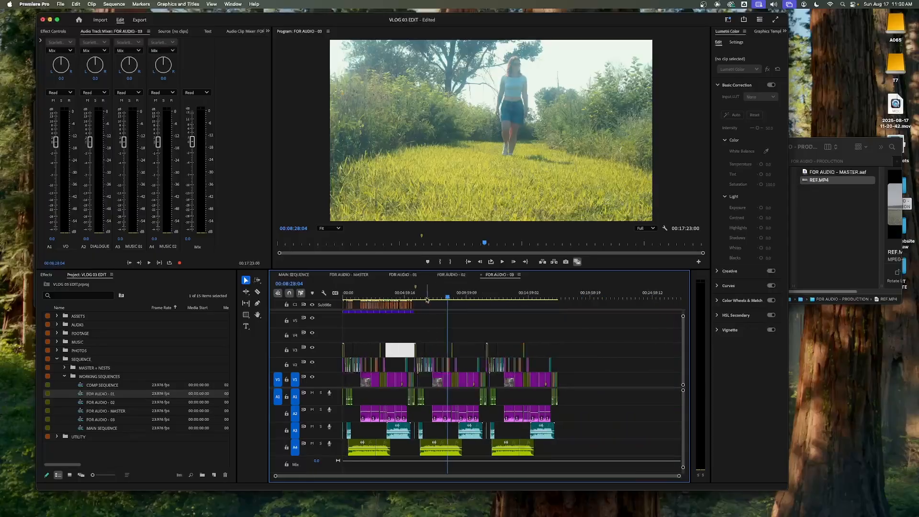
pyautogui.moveTo(425, 295); pyautogui.dragTo(299, 294)
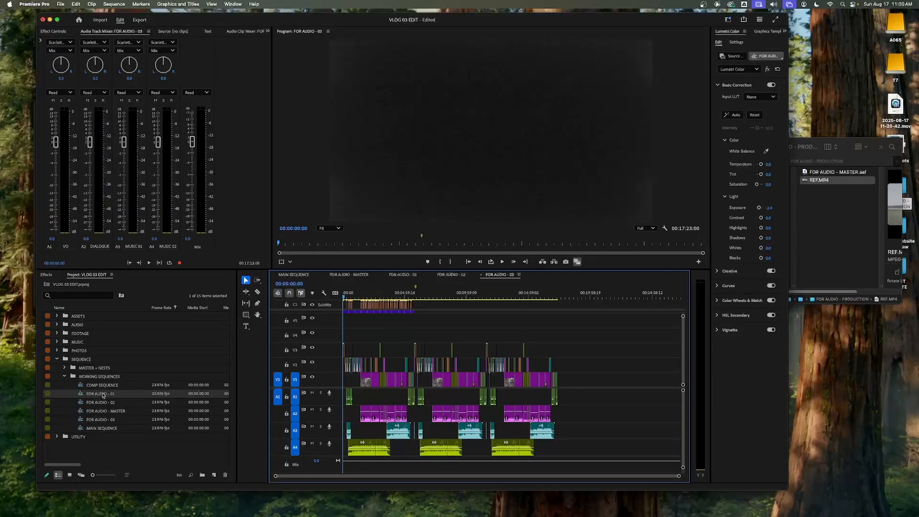
# - Switch to the FOR AUDIO - PRODUCTION folder in Finder and inspect the FOR AUDIO - MASTER.aaf file
pyautogui.click(102, 401)
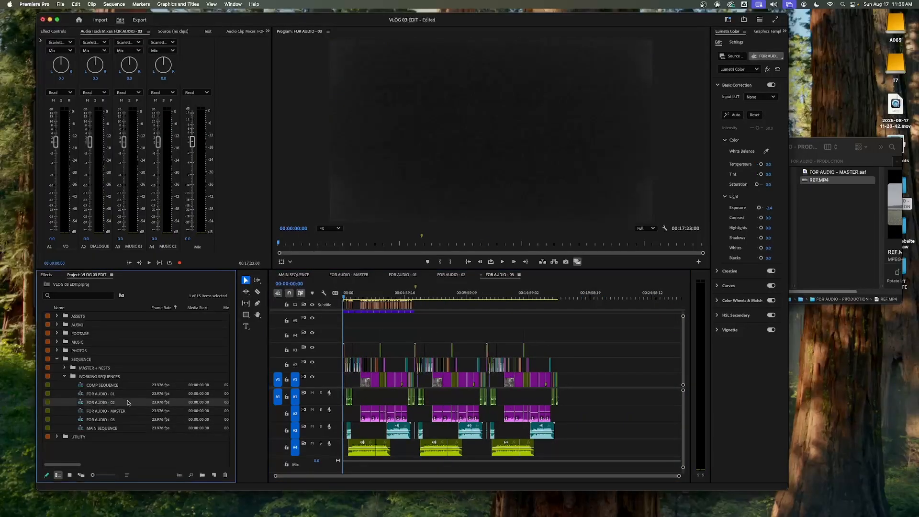
pyautogui.click(104, 422)
pyautogui.click(820, 190)
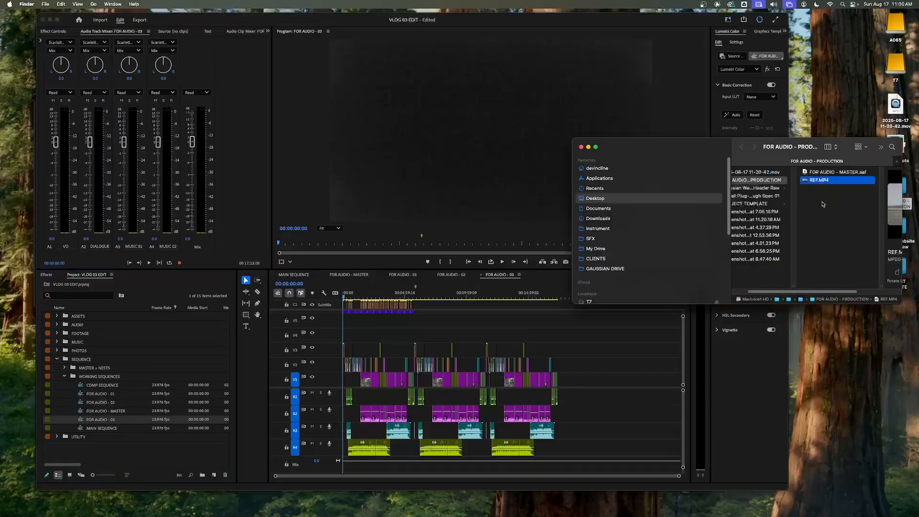
pyautogui.click(834, 173)
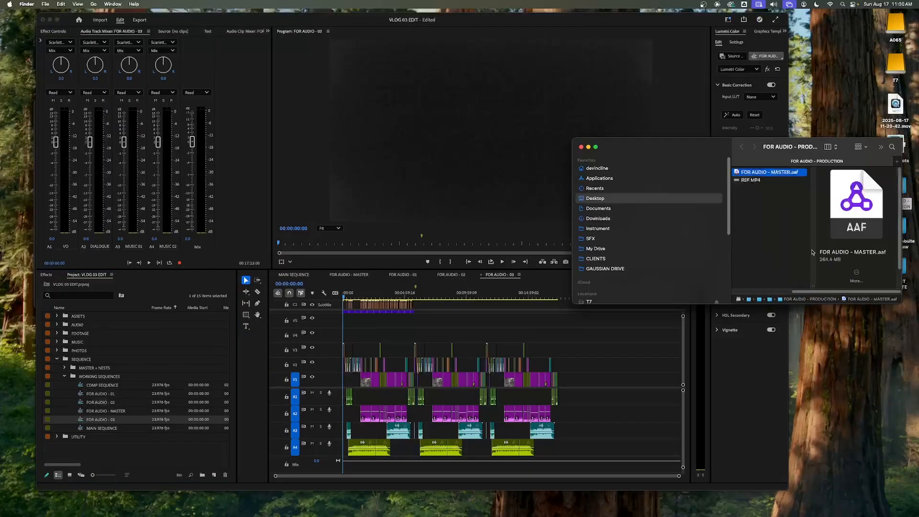
pyautogui.moveTo(814, 286); pyautogui.dragTo(882, 286)
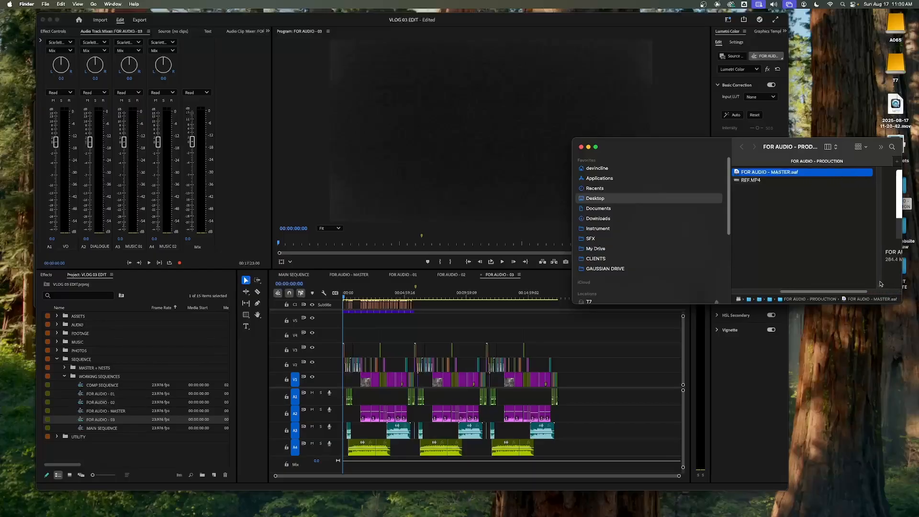
pyautogui.hscroll(-2, 820, 249)
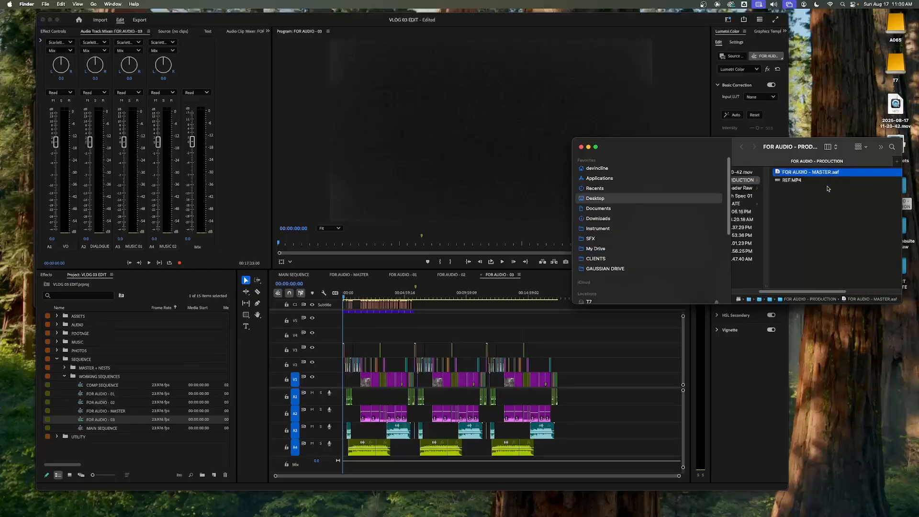
pyautogui.moveTo(809, 148); pyautogui.dragTo(796, 139)
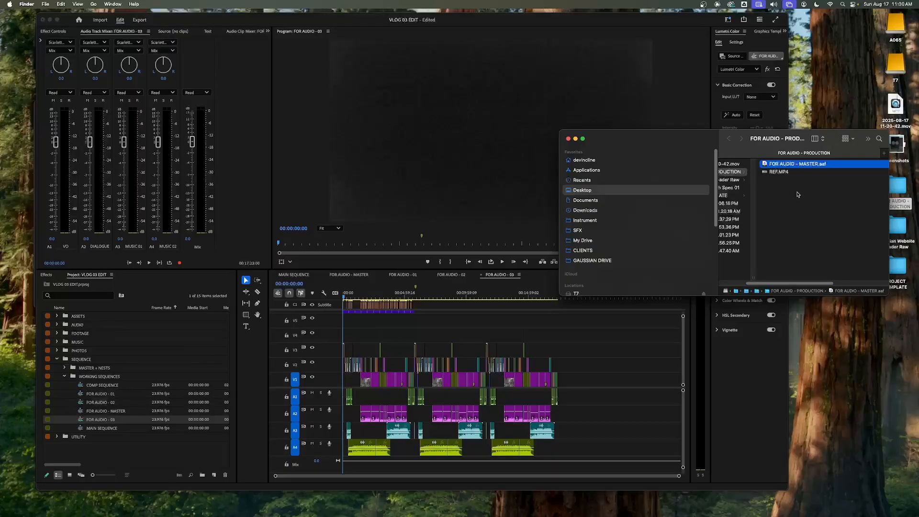
# - Open the FOR AUDIO - 02 sequence and place the playhead just before its remaining clips, at 00:06:02:12
pyautogui.doubleClick(128, 403)
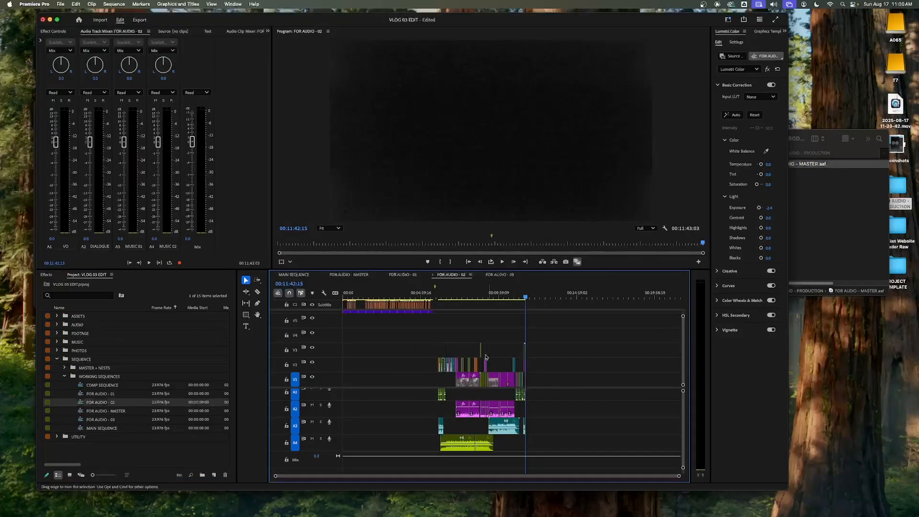
pyautogui.click(437, 293)
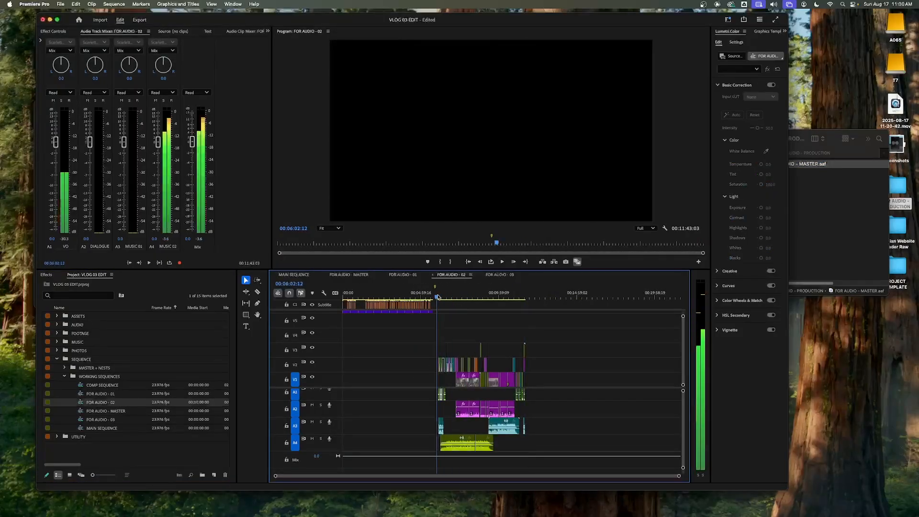
# - Try shifting all the FOR AUDIO - 02 clips earlier in the timeline using Track Select Forward, and undo the shift
pyautogui.press('a')
pyautogui.click(406, 353)
pyautogui.press('v')
pyautogui.moveTo(461, 381); pyautogui.dragTo(378, 382)
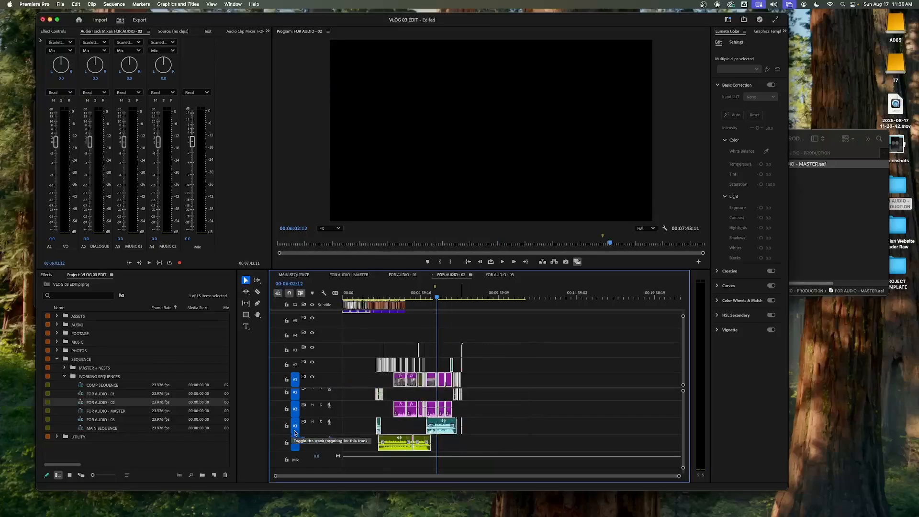
pyautogui.press('super+z')
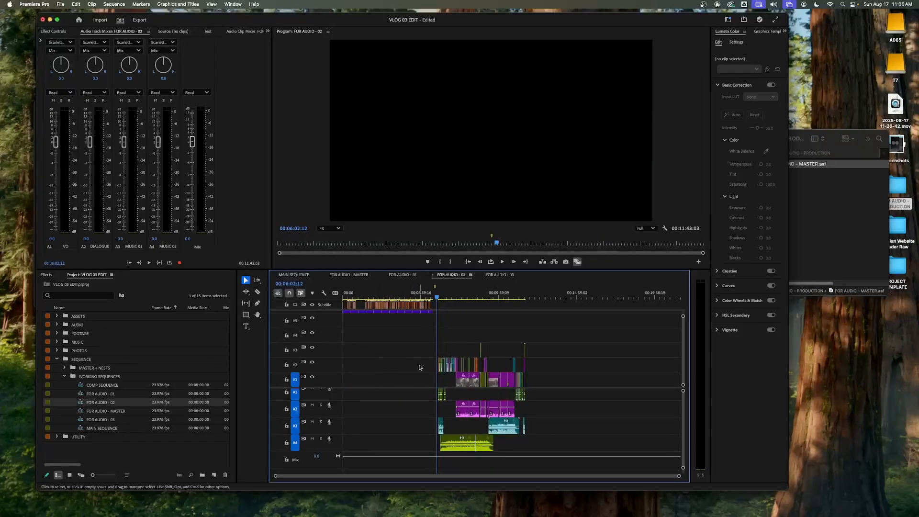
# - Review the FOR AUDIO - 02 clips and the production folder in Finder, and return to the sequence at 00:07:12:19
pyautogui.moveTo(415, 292); pyautogui.dragTo(442, 293)
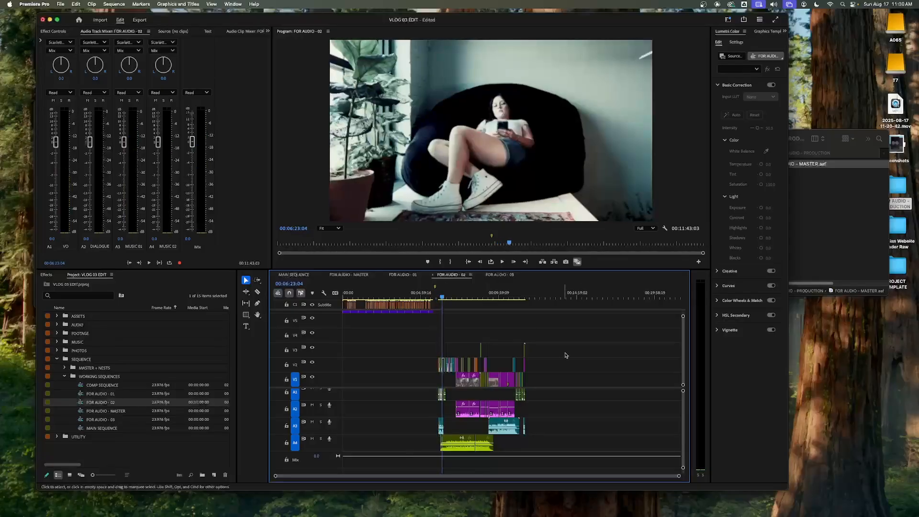
pyautogui.click(127, 394)
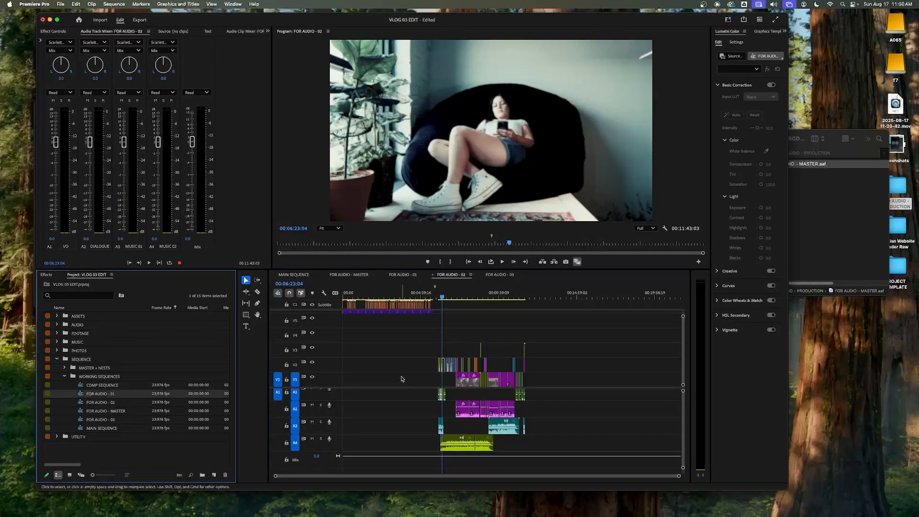
pyautogui.click(830, 229)
pyautogui.hscroll(-1, 811, 241)
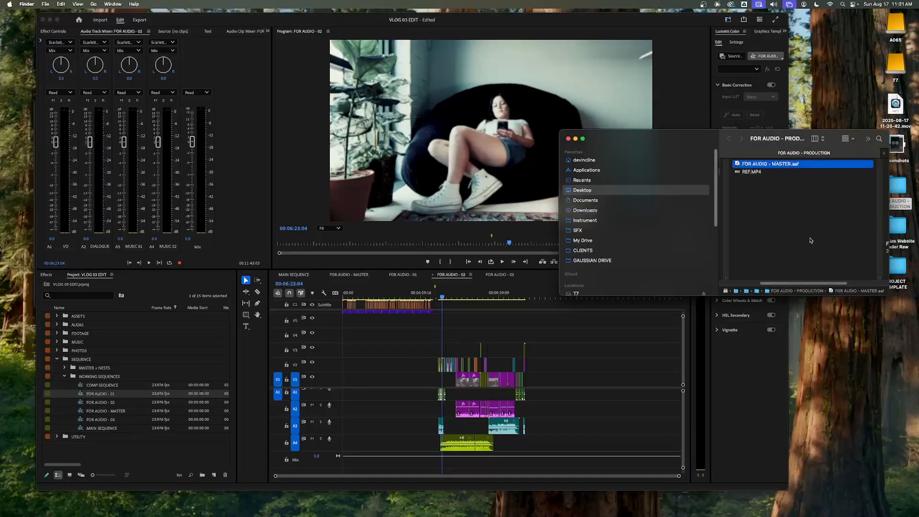
pyautogui.click(603, 372)
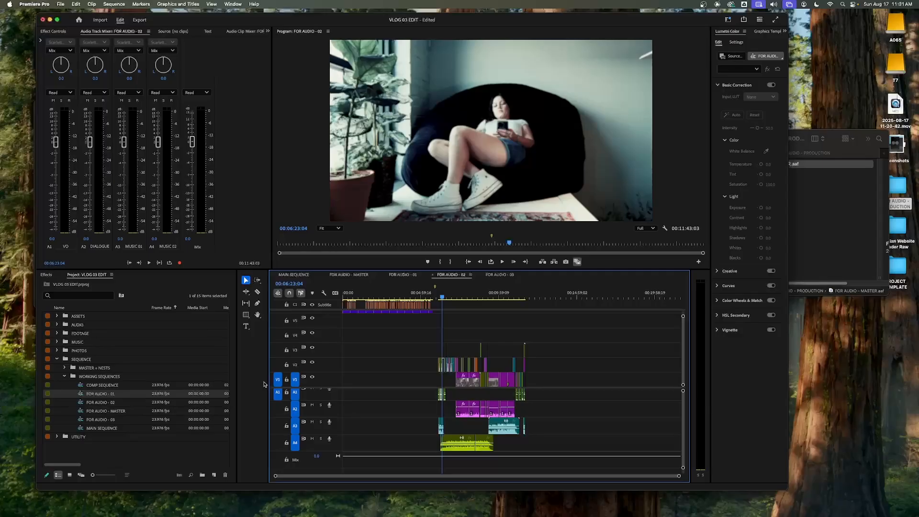
pyautogui.click(455, 293)
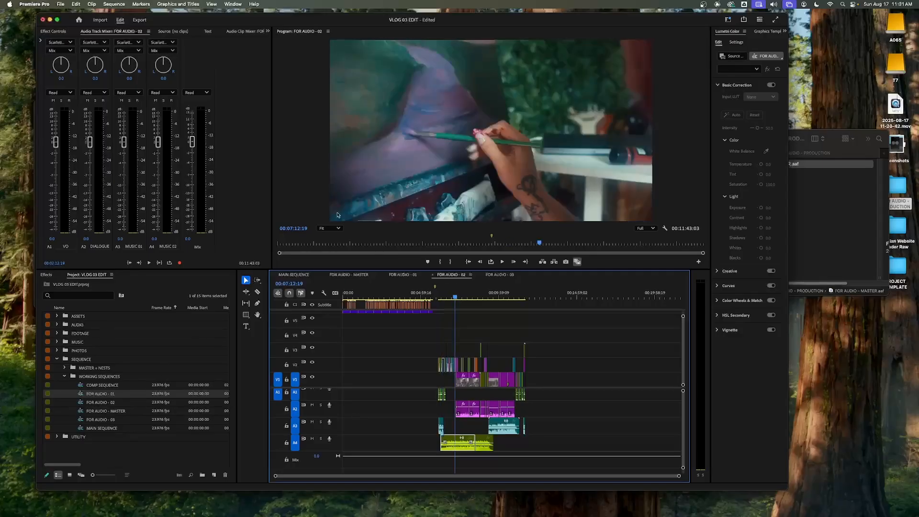
# - Open the OMF export settings for FOR AUDIO - 02 and move the dialog to a clear spot
pyautogui.click(61, 4)
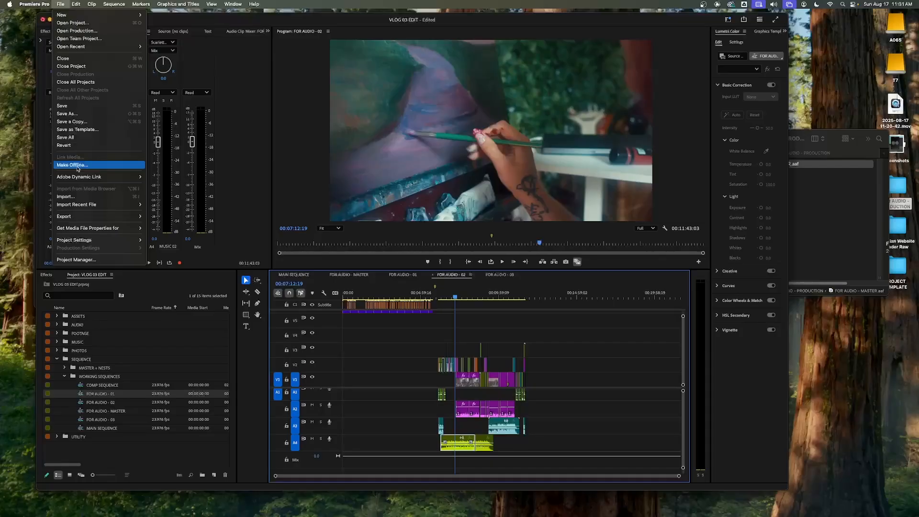
pyautogui.moveTo(83, 216)
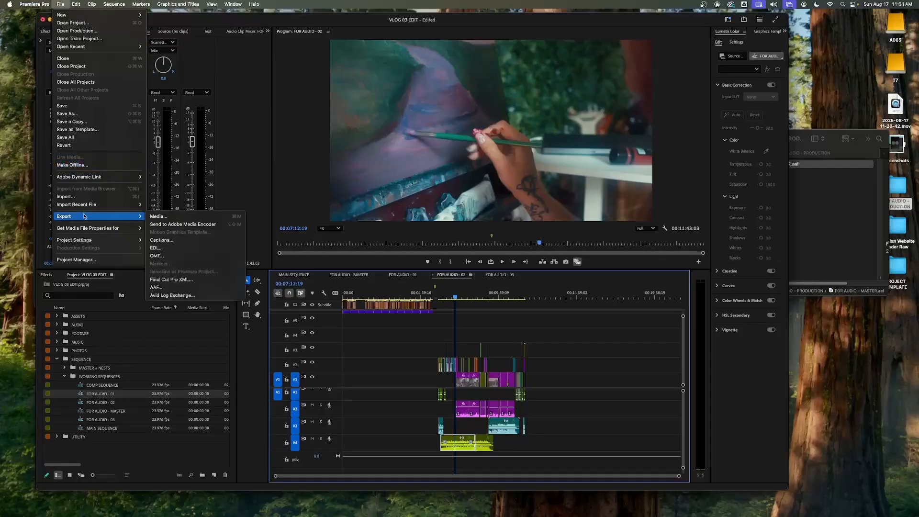
pyautogui.click(178, 256)
pyautogui.moveTo(462, 200); pyautogui.dragTo(407, 217)
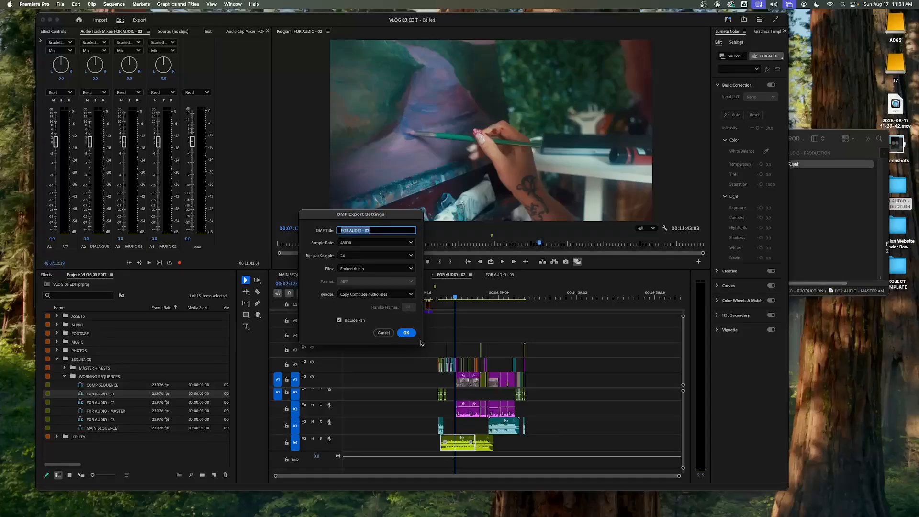
# - Keep the OMF export at 48000 sample rate, 24 bits, Embed Audio and Copy Complete Audio Files, and switch to the production folder in Finder
pyautogui.click(362, 245)
pyautogui.click(374, 254)
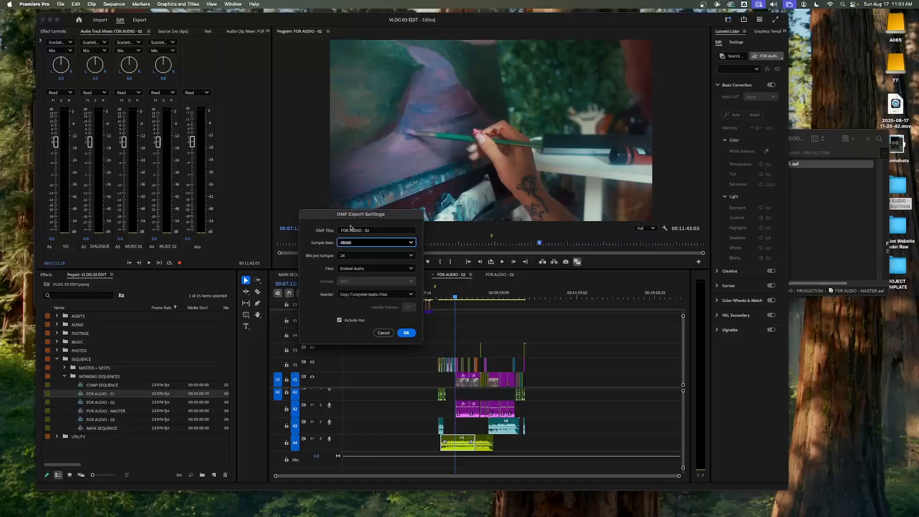
pyautogui.click(354, 257)
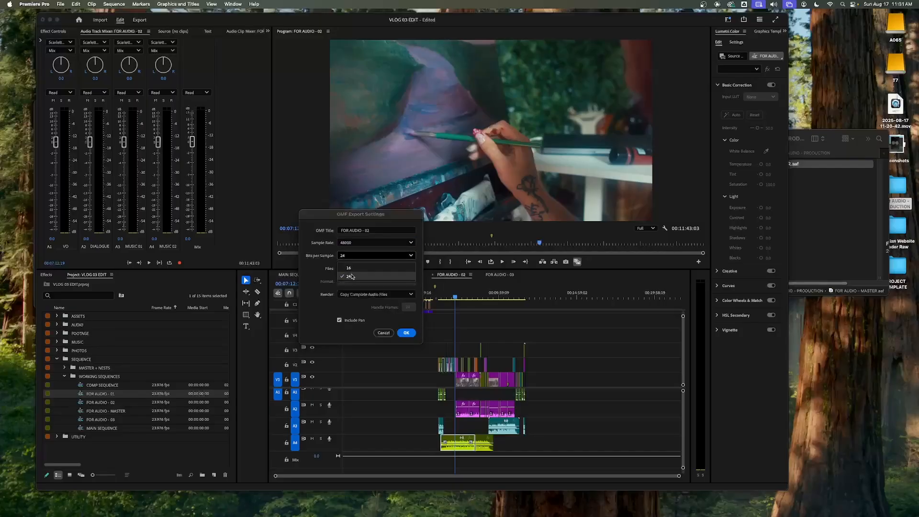
pyautogui.click(354, 277)
pyautogui.click(378, 270)
pyautogui.click(377, 282)
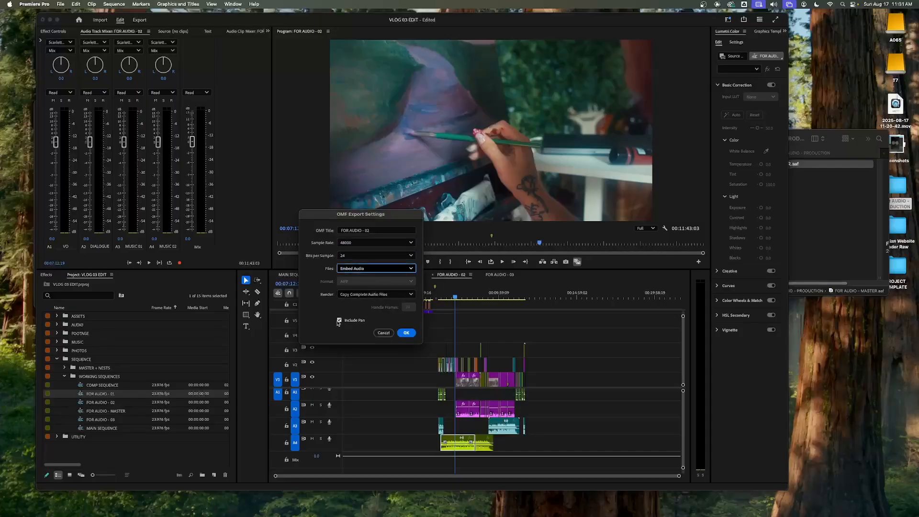
pyautogui.click(374, 294)
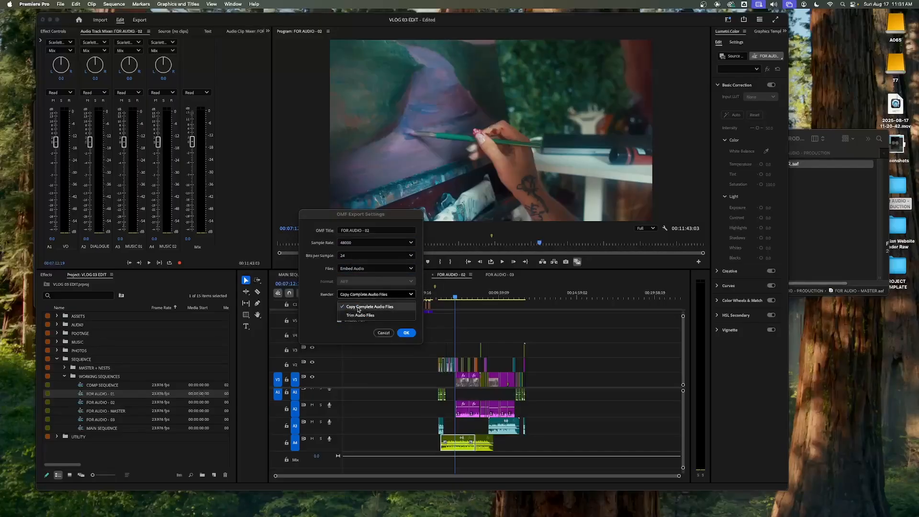
pyautogui.click(375, 300)
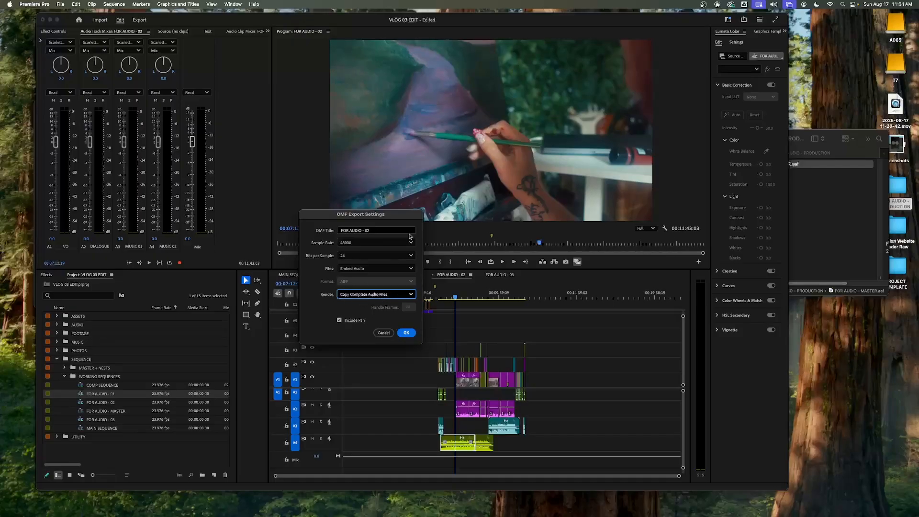
pyautogui.click(814, 184)
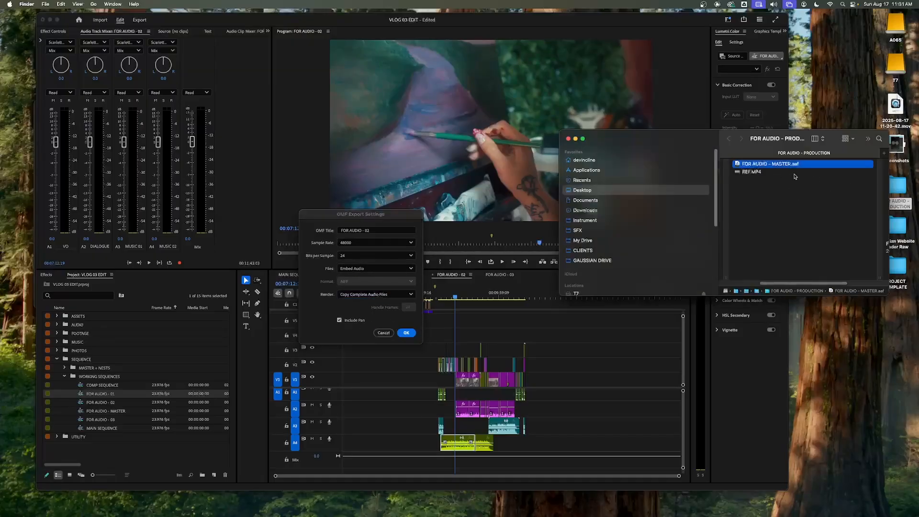